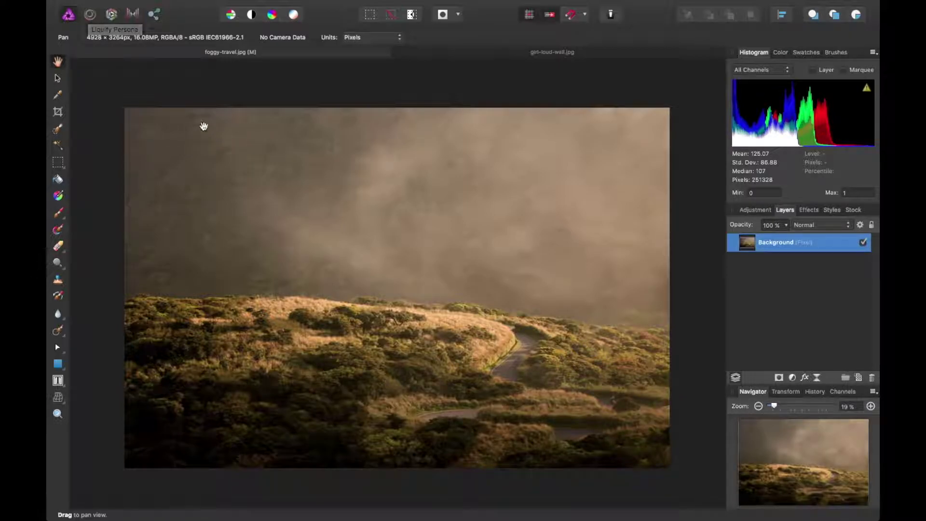
Step: Open the foggy hillside photo in the Liquify Persona and show the mesh overlay
left_click(91, 15)
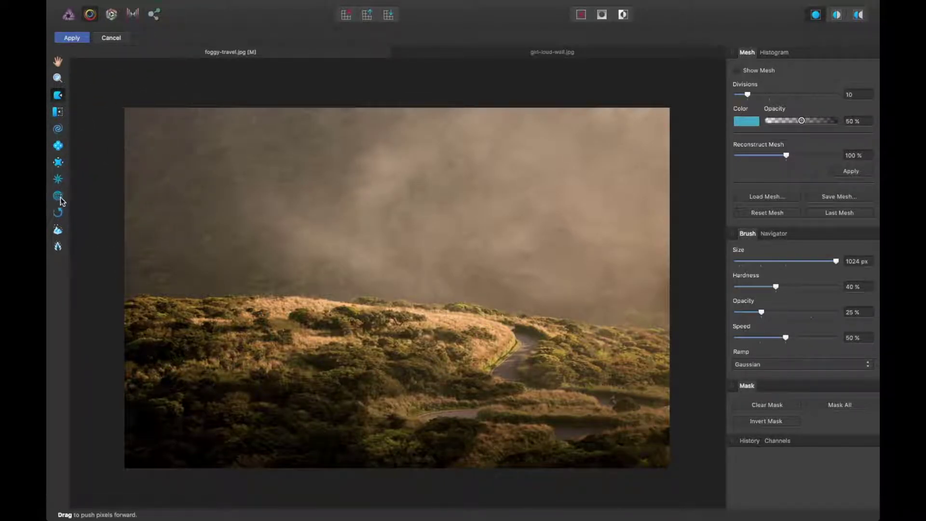
left_click(70, 15)
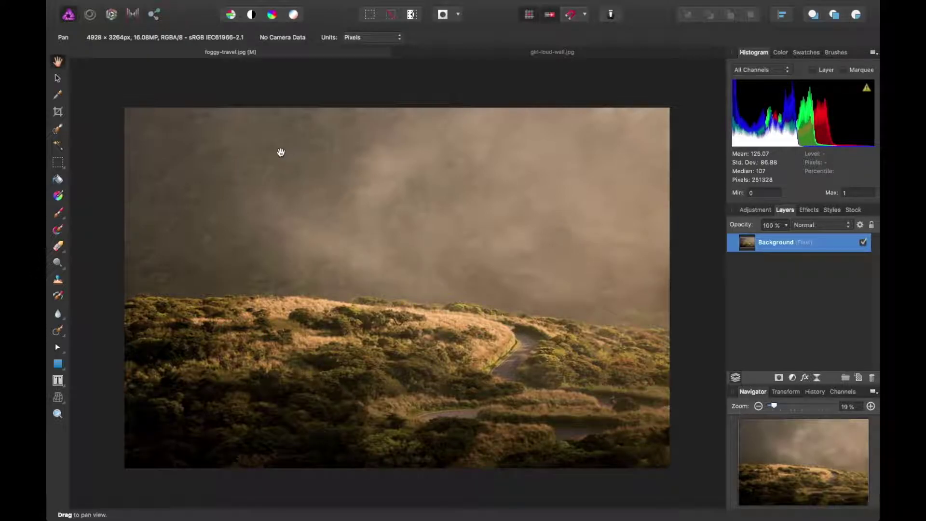
left_click(90, 15)
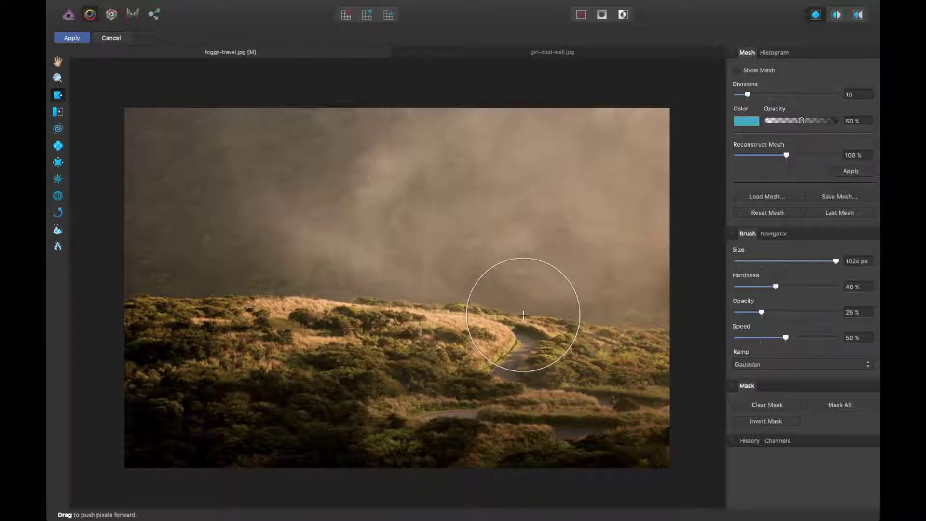
left_click(738, 70)
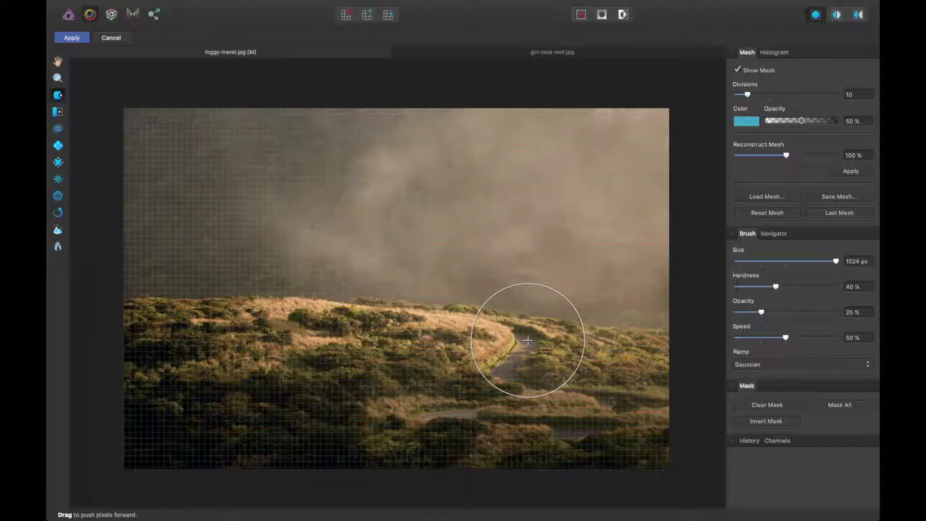
Step: Try pushing the winding road's bend sideways toward the grassy slope with the Liquify Push Forward tool
scroll(529, 340, "up", 1)
key("super+plus")
key("super+plus")
key("super+plus")
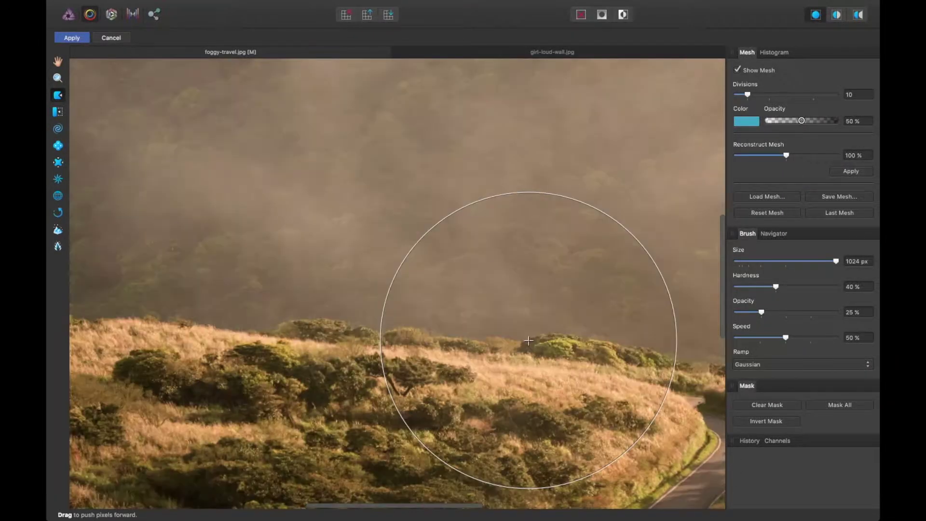
key("space")
mouse_move(527, 346)
left_mouse_down()
mouse_move(291, 172)
mouse_move(256, 238)
left_mouse_up()
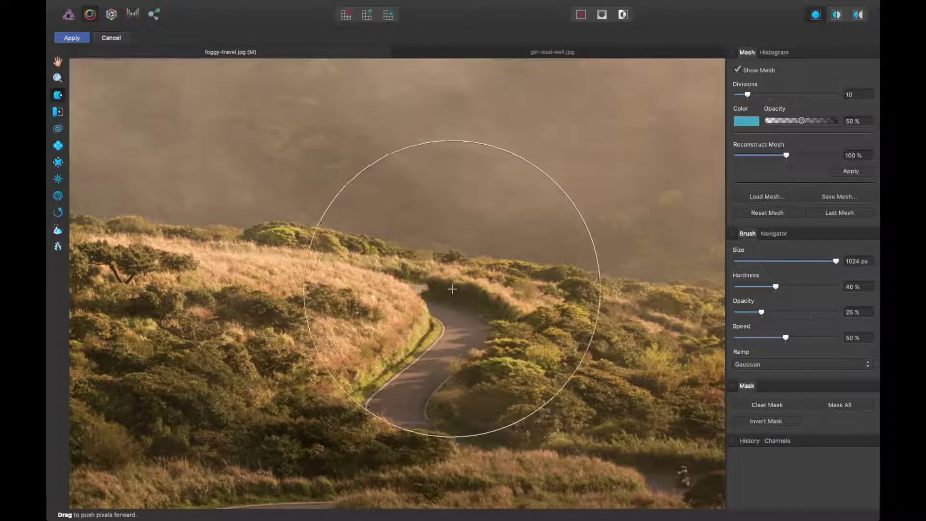
key("super+z")
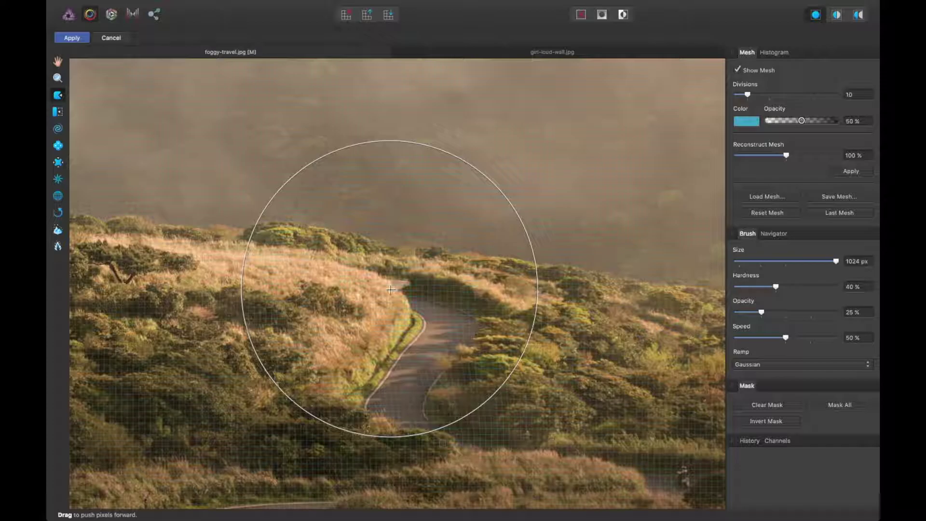
key("super+z")
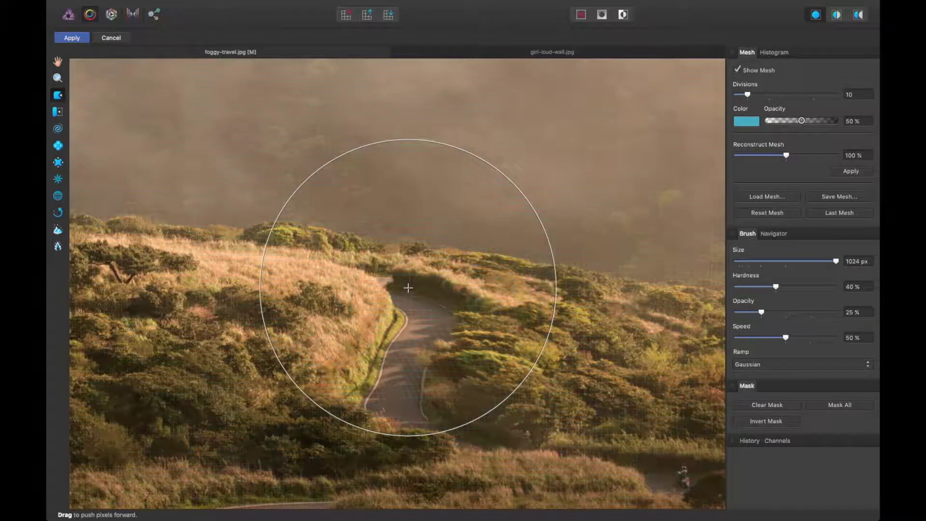
key("super+z")
mouse_move(427, 329)
left_mouse_down()
mouse_move(430, 353)
mouse_move(452, 365)
mouse_move(522, 364)
mouse_move(499, 363)
mouse_move(492, 378)
mouse_move(500, 367)
mouse_move(483, 355)
left_mouse_up()
key("super+minus")
key("super+minus")
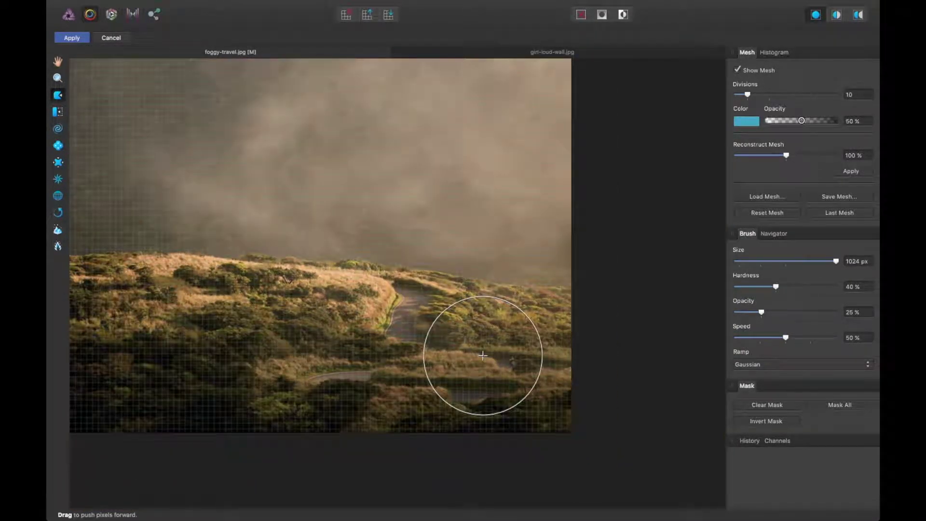
Step: Undo the push-forward warps on the road bend
key("super+equal")
key("super+equal")
key("super+z")
key("super+z")
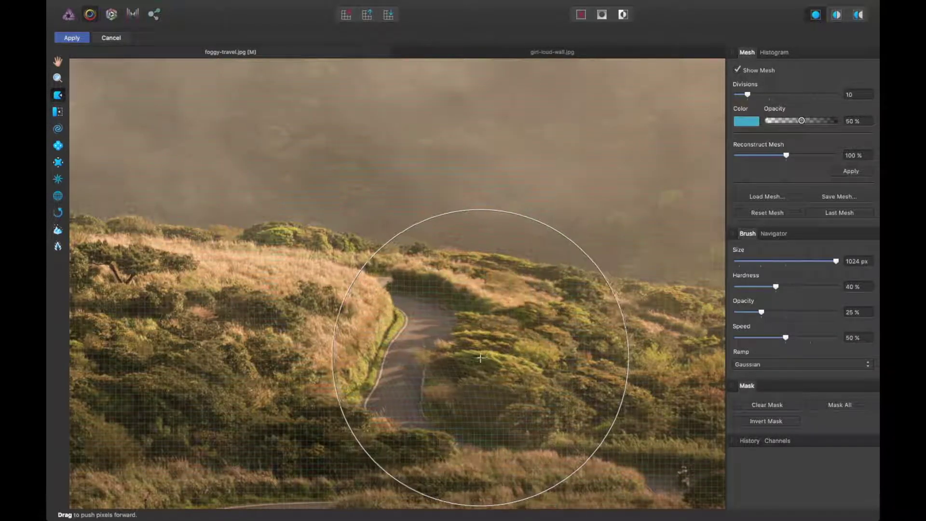
key("super+z")
key("super+z")
key("super+z")
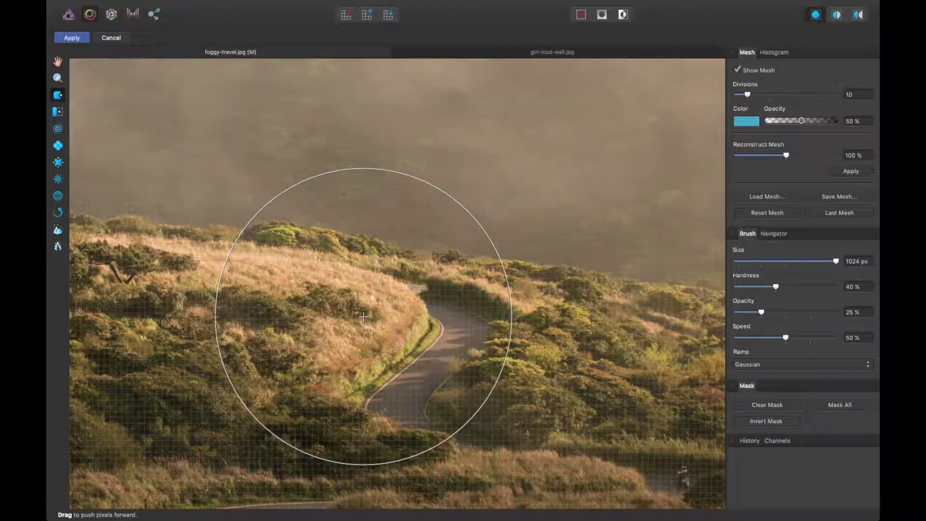
Step: Warp the ridge above the road bend downward into a dip by pushing pixels orthogonally
left_click(59, 112)
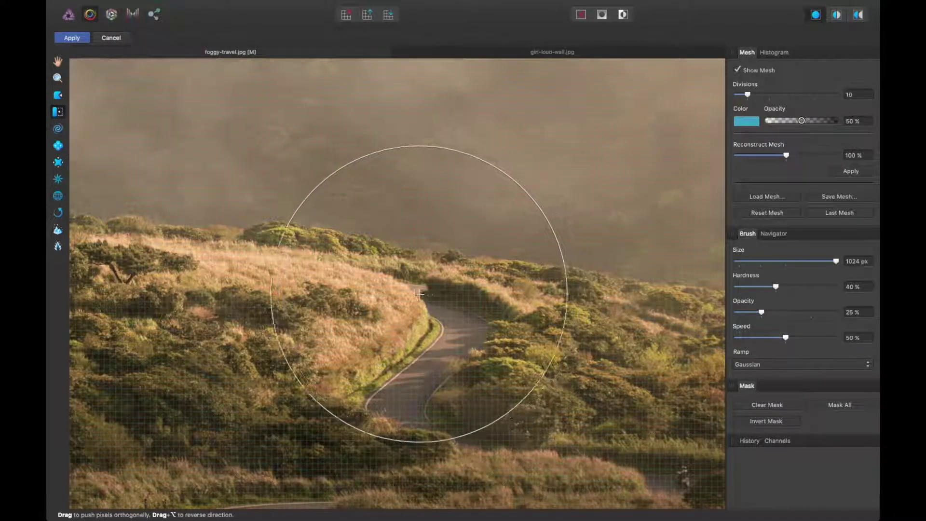
mouse_move(420, 294)
left_mouse_down()
mouse_move(372, 286)
mouse_move(437, 315)
left_mouse_up()
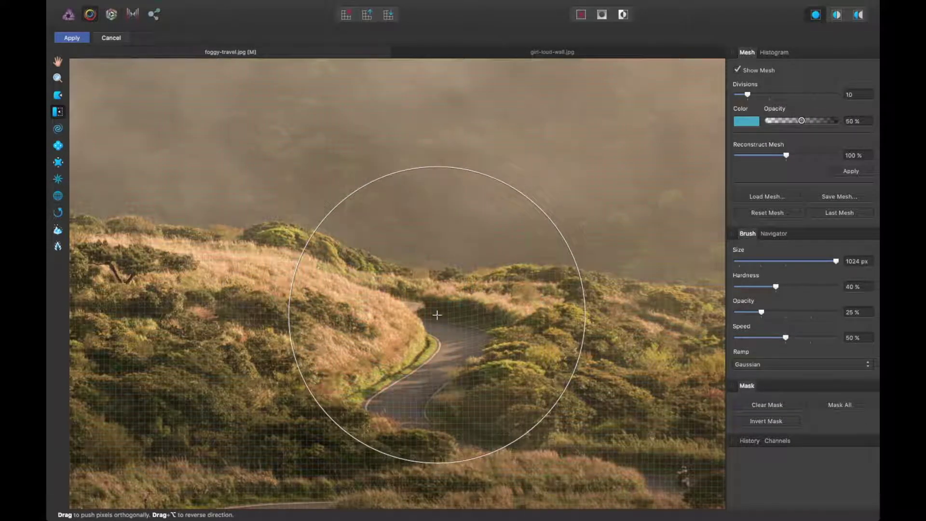
key("super+z")
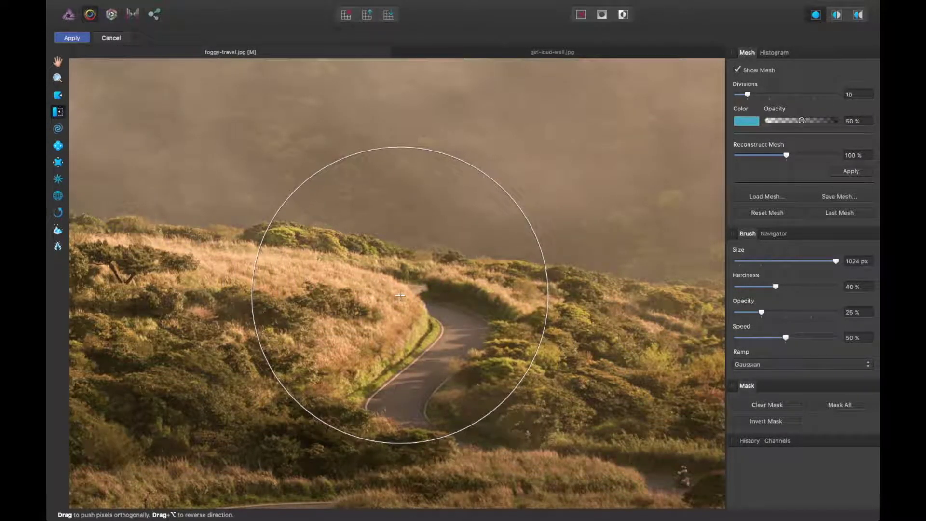
mouse_move(399, 302)
left_mouse_down()
mouse_move(479, 322)
mouse_move(446, 293)
left_mouse_up()
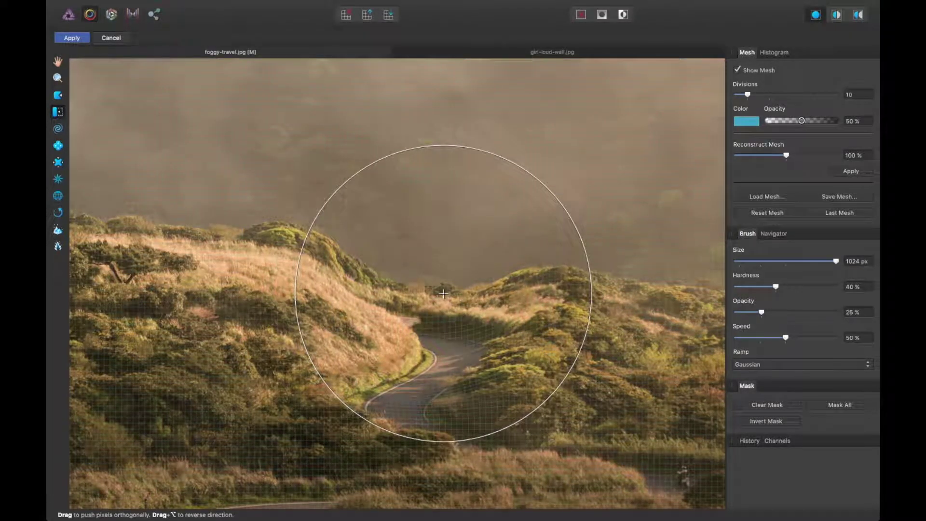
key("bracketleft")
scroll(444, 293, "down", 2)
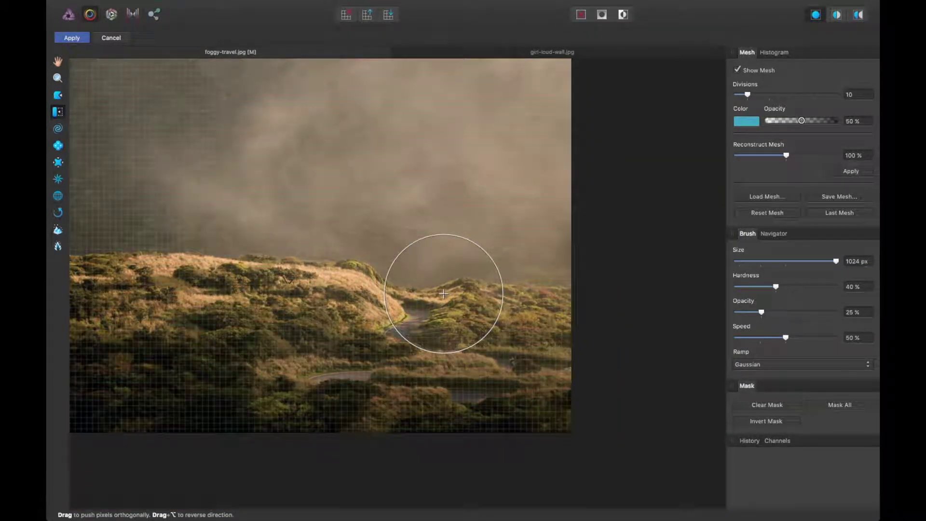
Step: Twirl the fog in several areas of the sky with the 1024 px Liquify Twirl brush
left_click(57, 129)
left_click_drag(358, 180, 470, 266)
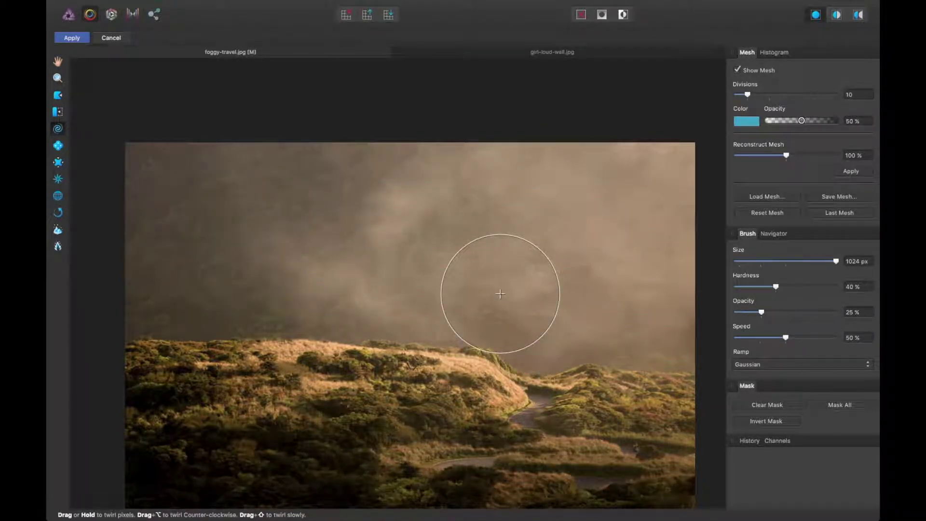
left_click_drag(500, 294, 452, 282)
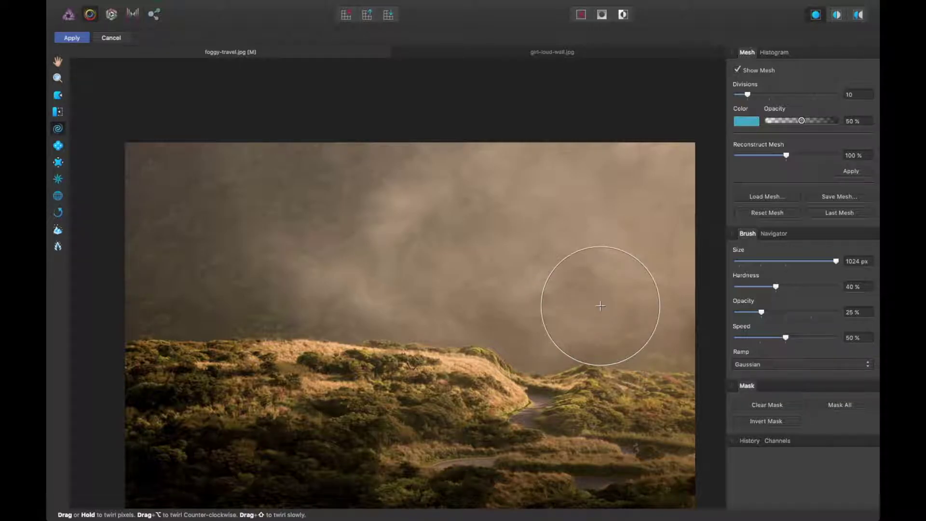
left_click_drag(600, 306, 649, 302)
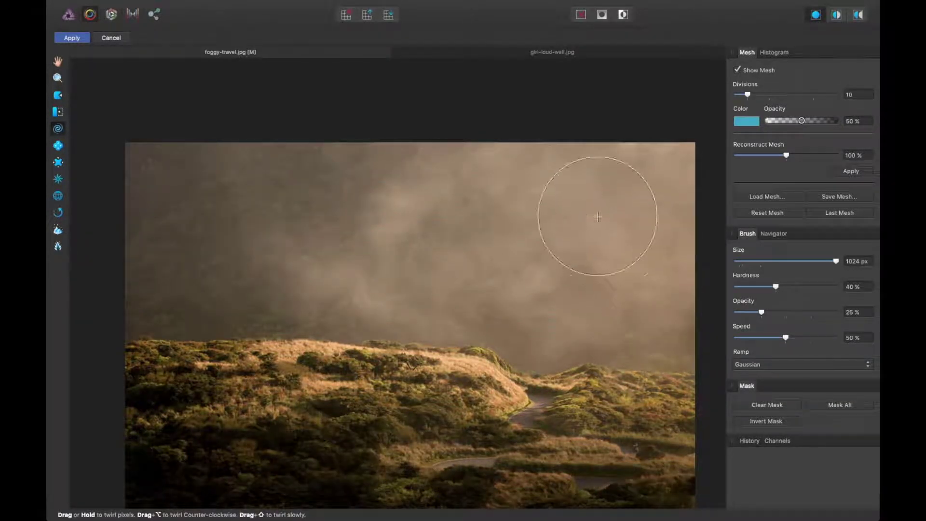
left_click_drag(260, 209, 312, 213)
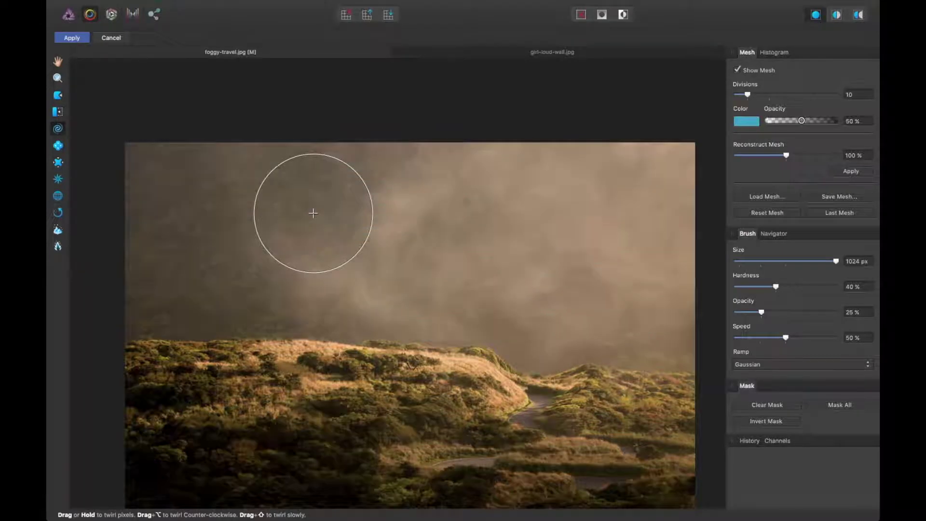
mouse_move(362, 168)
left_mouse_down()
mouse_move(233, 187)
mouse_move(219, 212)
left_mouse_up()
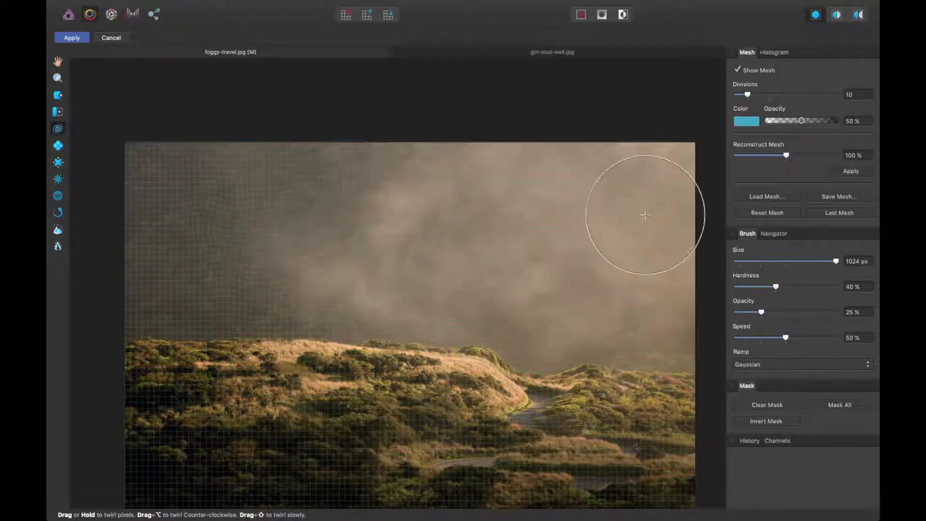
Step: Try pinching the hillside on both sides of the road bend with the Liquify Pinch tool
scroll(507, 304, "down", 3)
scroll(560, 330, "down", 1)
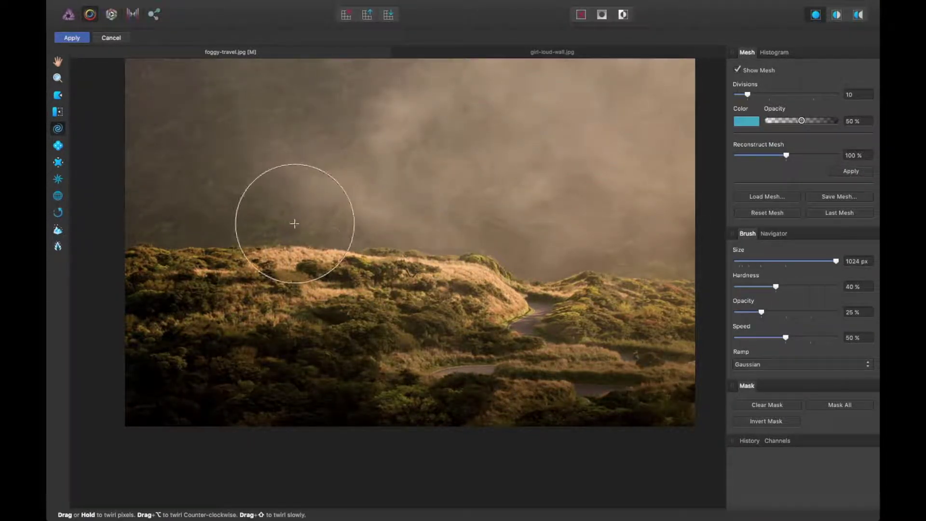
left_click(59, 146)
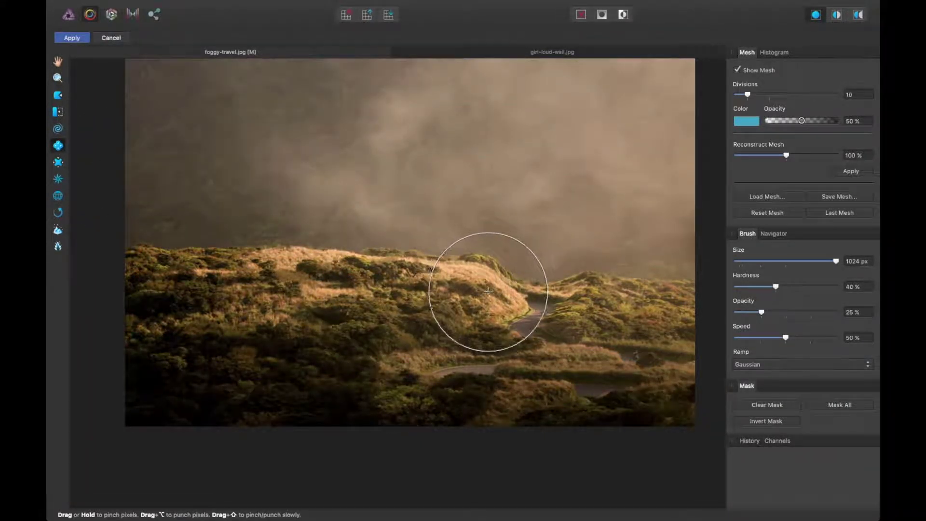
left_click(574, 321)
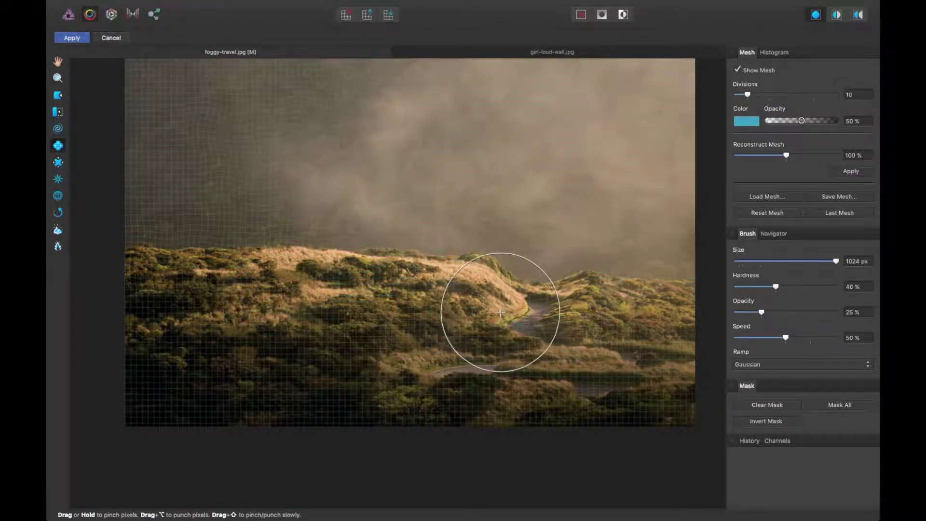
mouse_move(495, 313)
left_mouse_down()
mouse_move(502, 351)
mouse_move(567, 352)
mouse_move(562, 343)
mouse_move(507, 345)
mouse_move(444, 364)
mouse_move(624, 384)
mouse_move(651, 378)
mouse_move(662, 353)
mouse_move(537, 326)
mouse_move(536, 296)
mouse_move(515, 278)
left_mouse_up()
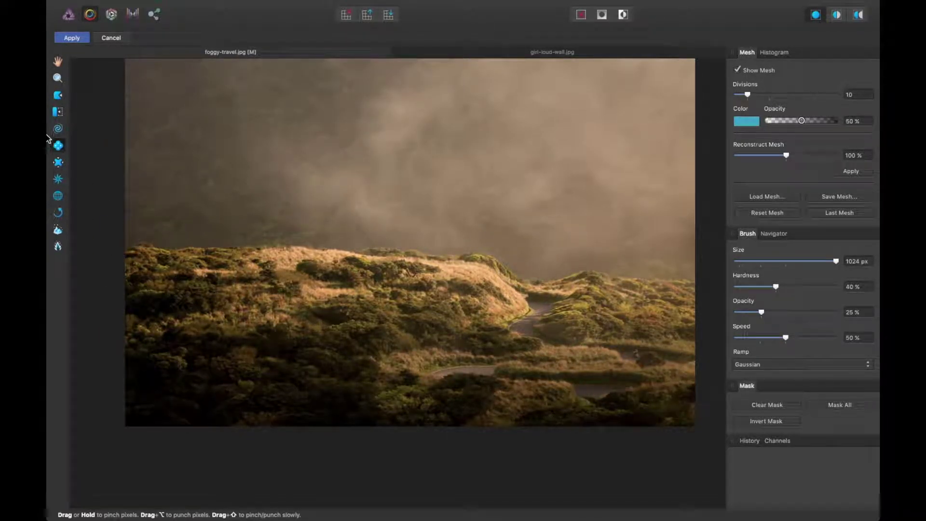
Step: Try punching the road bend and the grassy hillside outward with the Liquify Punch tool
left_click(57, 162)
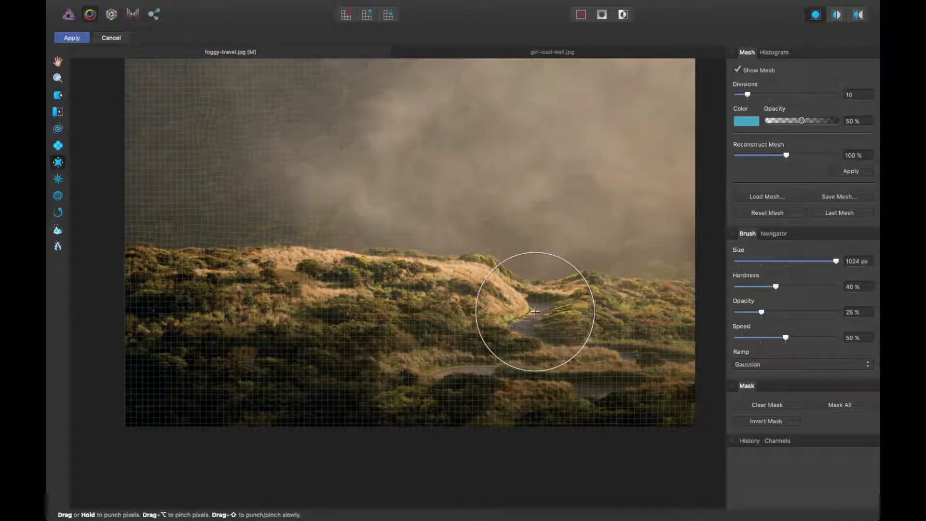
left_click_drag(535, 311, 535, 312)
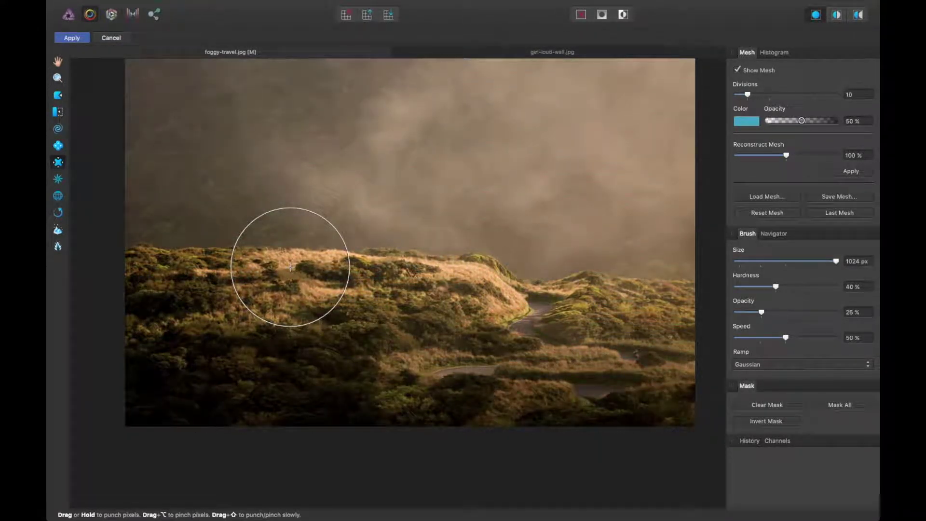
mouse_move(290, 267)
left_mouse_down()
mouse_move(424, 295)
mouse_move(431, 279)
mouse_move(304, 341)
mouse_move(390, 326)
left_mouse_up()
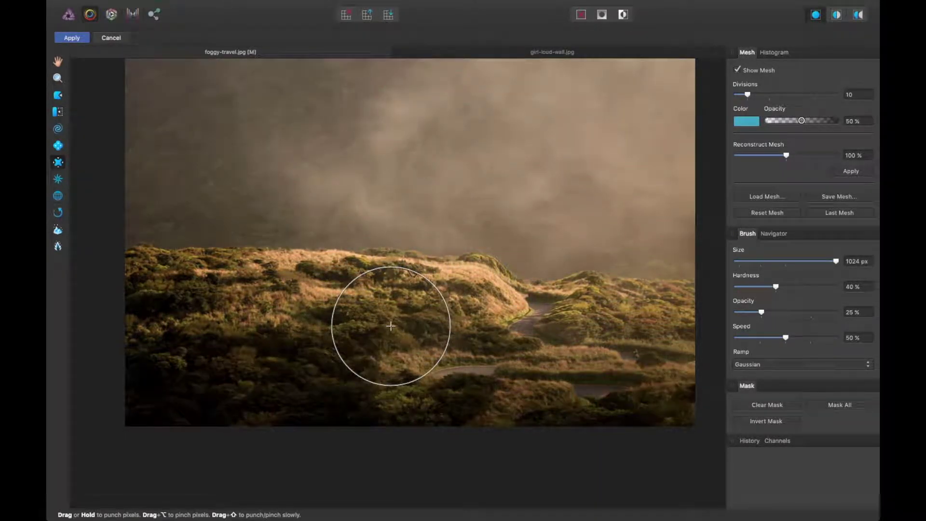
mouse_move(285, 320)
left_mouse_down()
mouse_move(348, 319)
mouse_move(386, 285)
mouse_move(404, 286)
left_mouse_up()
Step: Set the Liquify brush size to 770.7 px and its hardness to 19%
key("bracketleft")
key("bracketleft")
key("bracketleft")
key("bracketright")
key("bracketright")
key("bracketright")
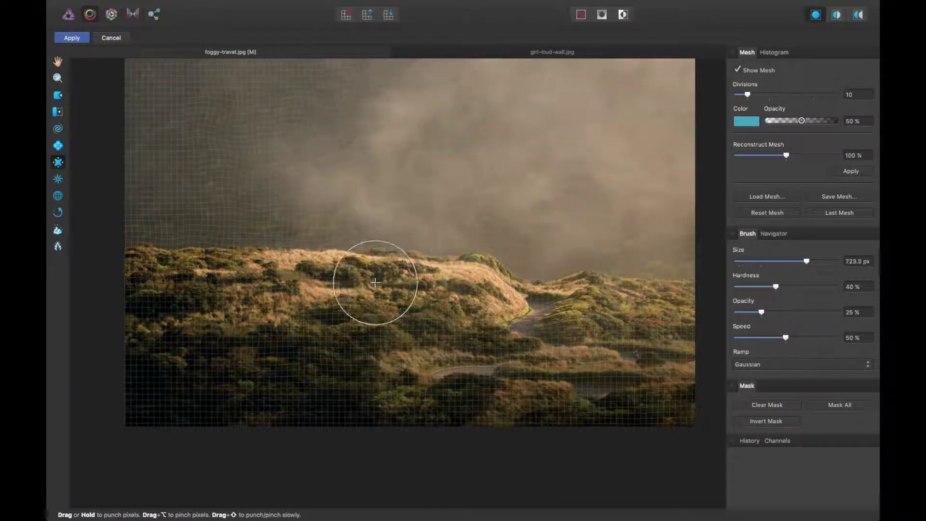
key("bracketleft")
key("bracketleft")
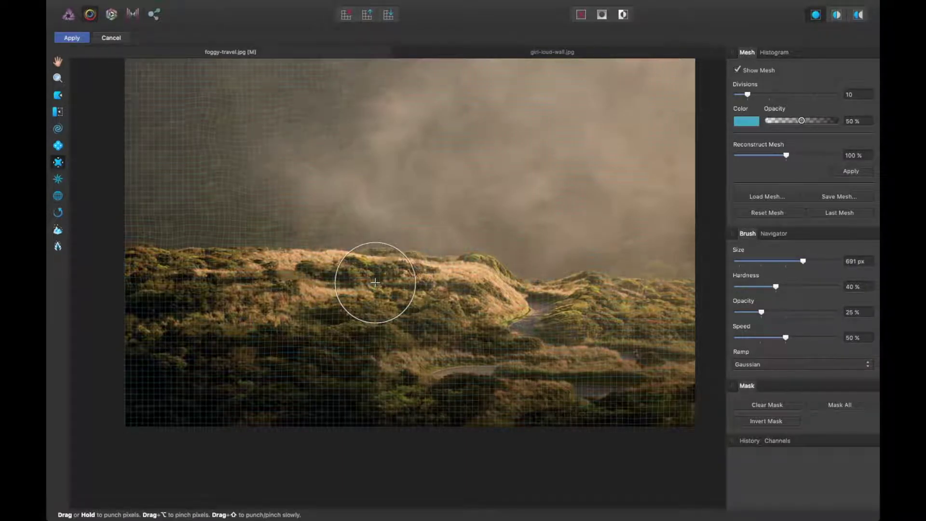
key("bracketright")
key("bracketright")
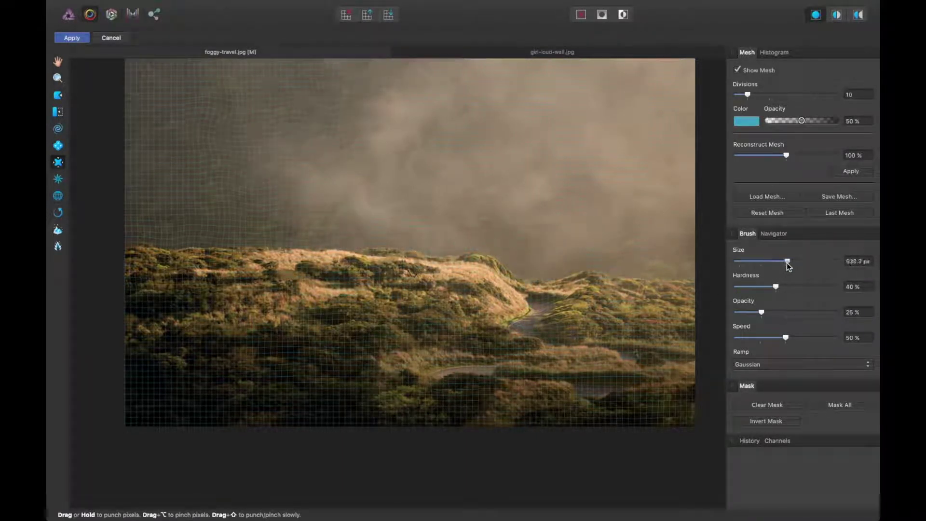
left_click_drag(786, 262, 812, 262)
Step: Try the Linear and Cosine ramps for the brush and set the ramp back to Gaussian
left_click(787, 365)
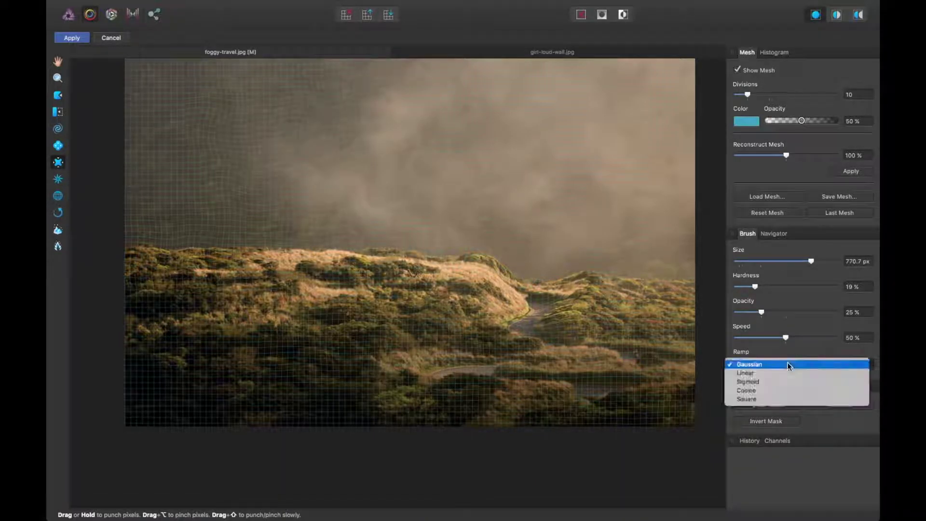
left_click(759, 344)
left_click(755, 364)
left_click(746, 372)
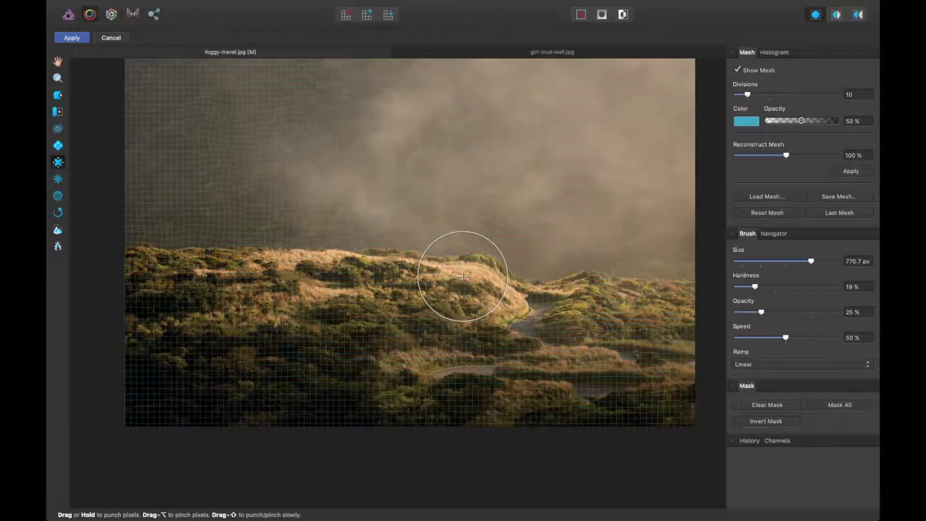
left_click(755, 364)
left_click(750, 382)
left_click(748, 362)
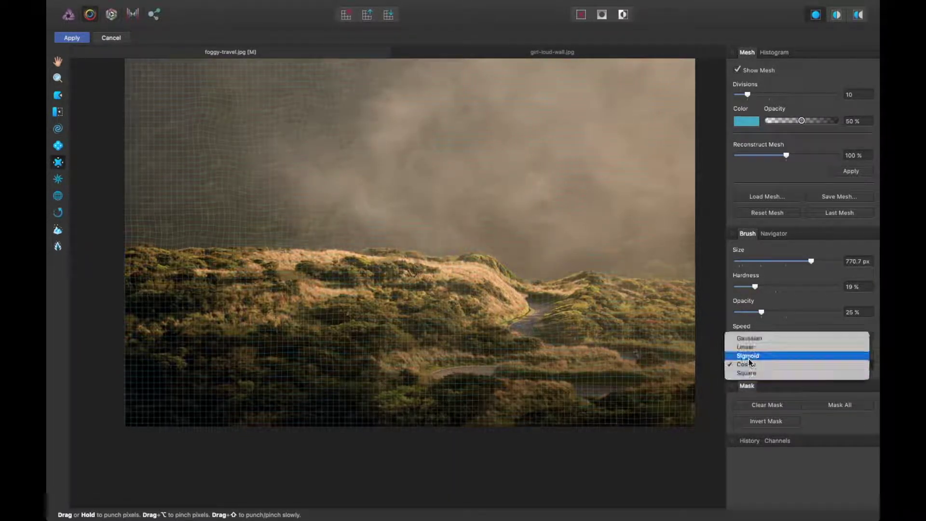
left_click(750, 339)
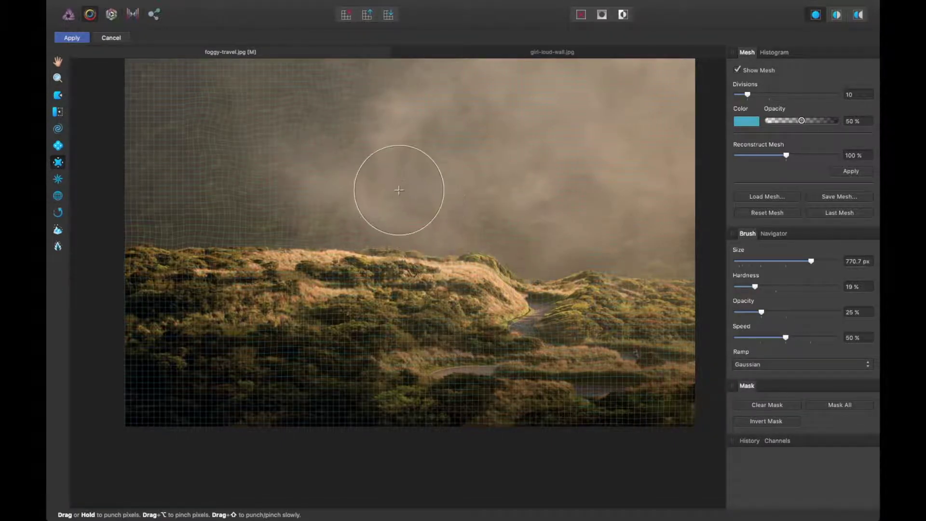
Step: View the photo's histogram, return to the mesh settings, and toggle the mesh display off and back on
key("space")
left_click_drag(512, 189, 486, 244)
key("space")
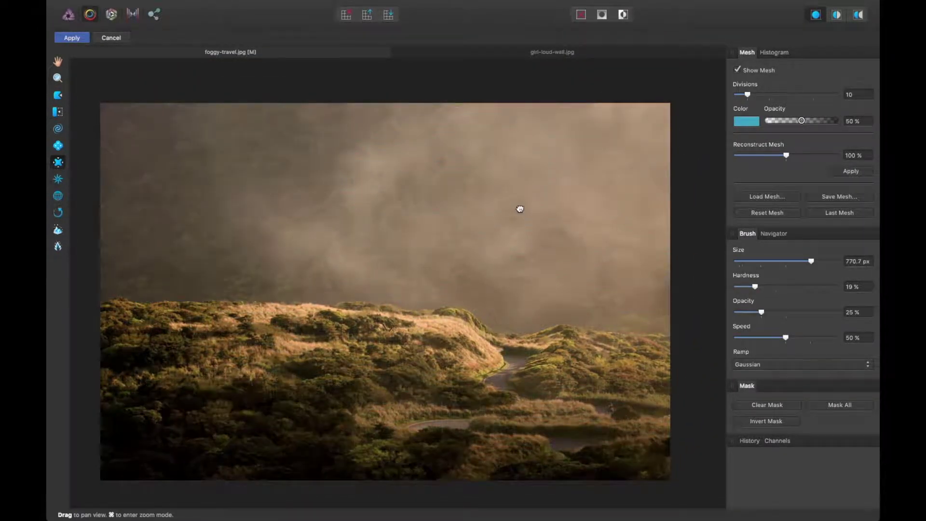
left_click_drag(519, 208, 527, 160)
left_click(767, 54)
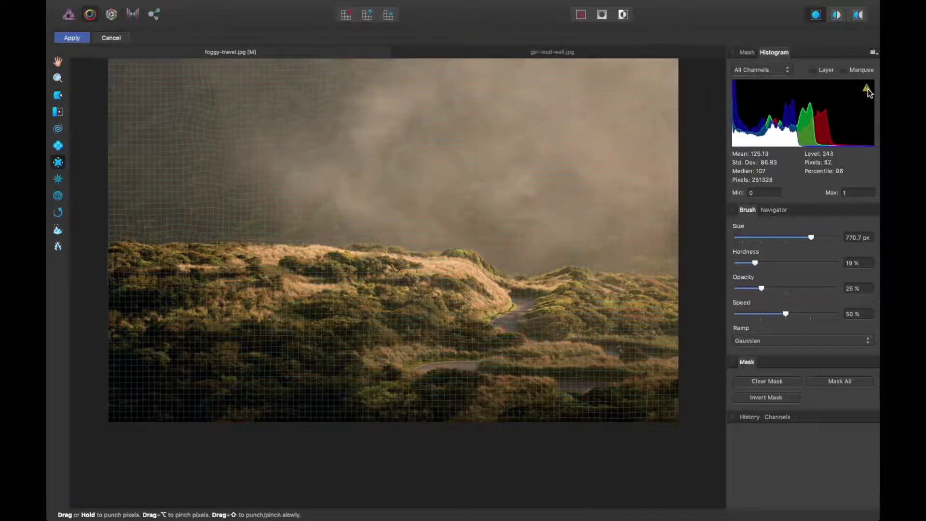
left_click(749, 54)
key("space")
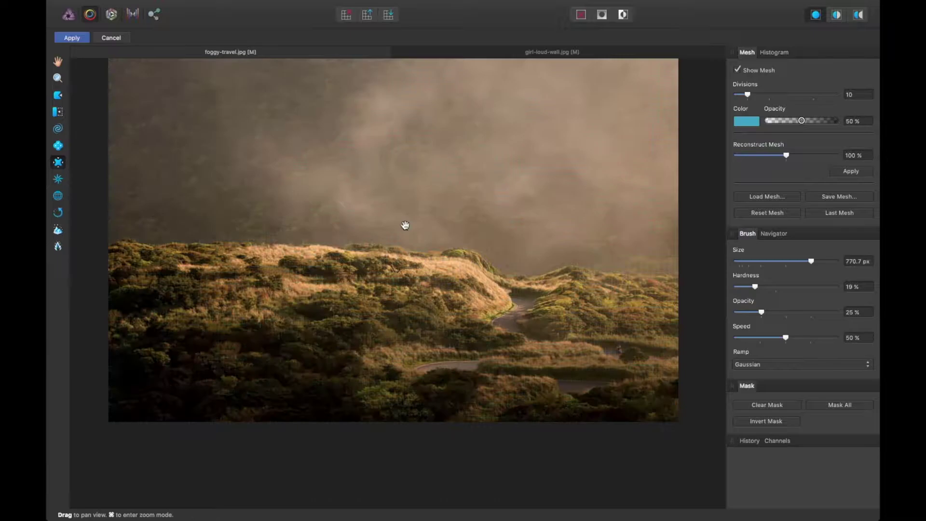
left_click_drag(405, 225, 427, 237)
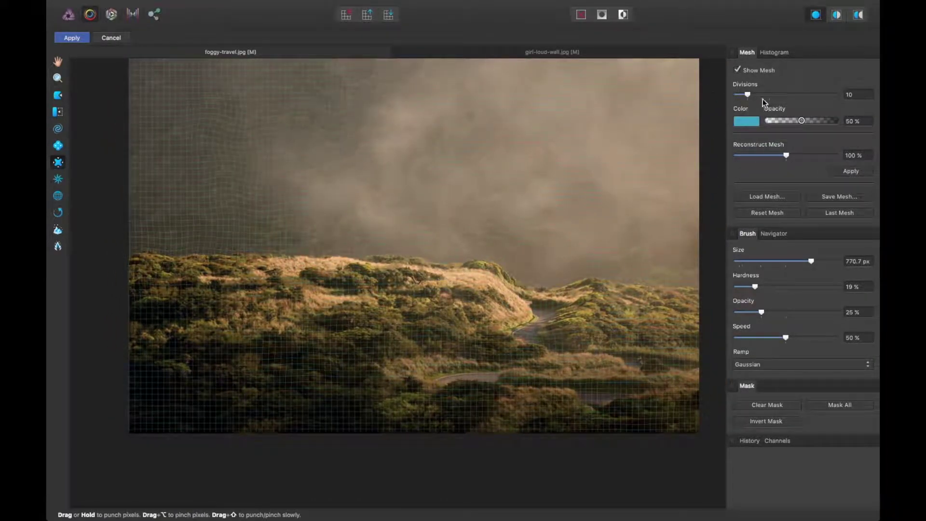
left_click(751, 70)
left_click(751, 70)
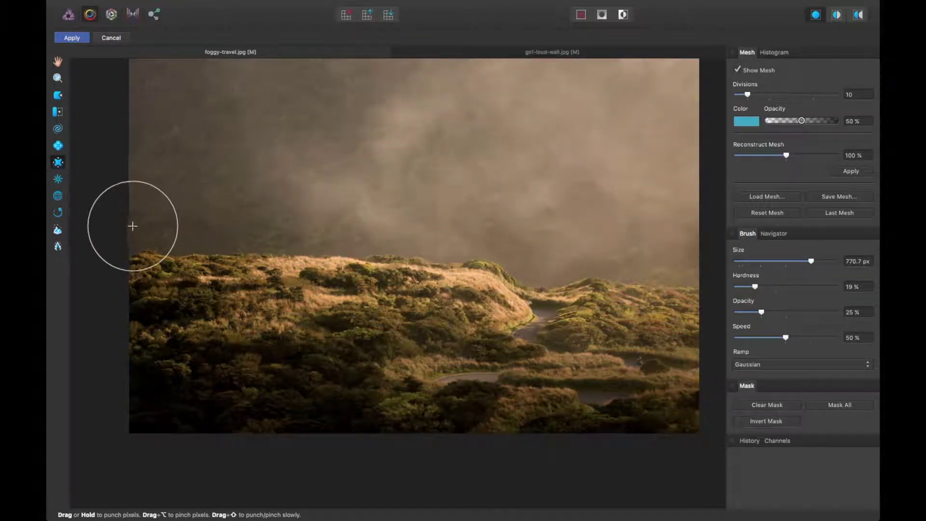
Step: Paint a mask over the grassy hillside up to the road bend with the Liquify Freeze tool
left_click(57, 231)
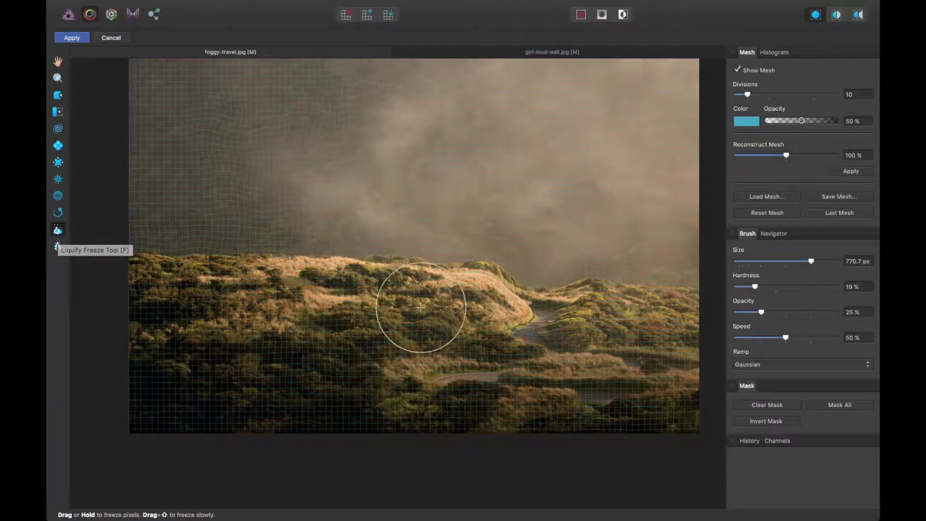
mouse_move(451, 289)
left_mouse_down()
mouse_move(429, 288)
mouse_move(161, 271)
mouse_move(189, 279)
left_mouse_up()
mouse_move(441, 292)
left_mouse_down()
mouse_move(493, 298)
mouse_move(513, 324)
mouse_move(422, 327)
mouse_move(429, 347)
mouse_move(390, 365)
mouse_move(374, 406)
mouse_move(398, 431)
mouse_move(472, 448)
mouse_move(325, 382)
mouse_move(349, 350)
mouse_move(161, 323)
mouse_move(230, 416)
mouse_move(310, 371)
mouse_move(245, 353)
mouse_move(144, 380)
mouse_move(174, 380)
mouse_move(155, 414)
mouse_move(118, 426)
mouse_move(319, 451)
mouse_move(361, 437)
mouse_move(233, 414)
mouse_move(290, 414)
mouse_move(178, 308)
mouse_move(332, 343)
mouse_move(404, 306)
mouse_move(376, 302)
mouse_move(391, 277)
mouse_move(329, 289)
mouse_move(219, 261)
mouse_move(118, 269)
mouse_move(128, 320)
left_mouse_up()
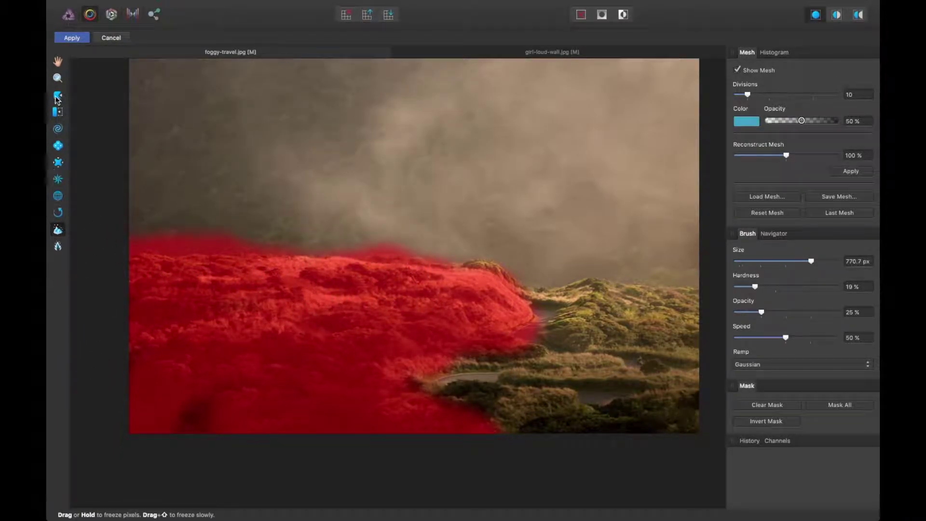
Step: Select the Liquify Twirl tool and apply the Liquify session to the foggy hillside photo
left_click(58, 129)
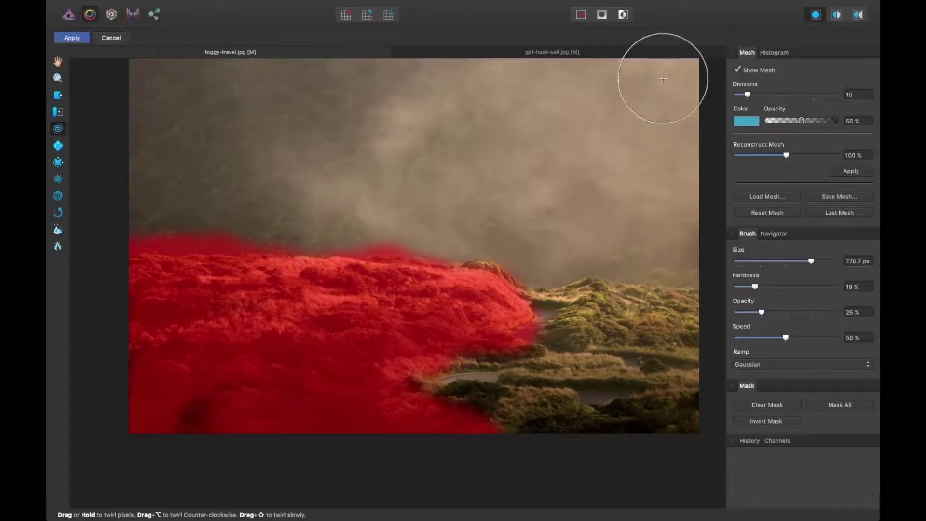
scroll(203, 215, "up", 1)
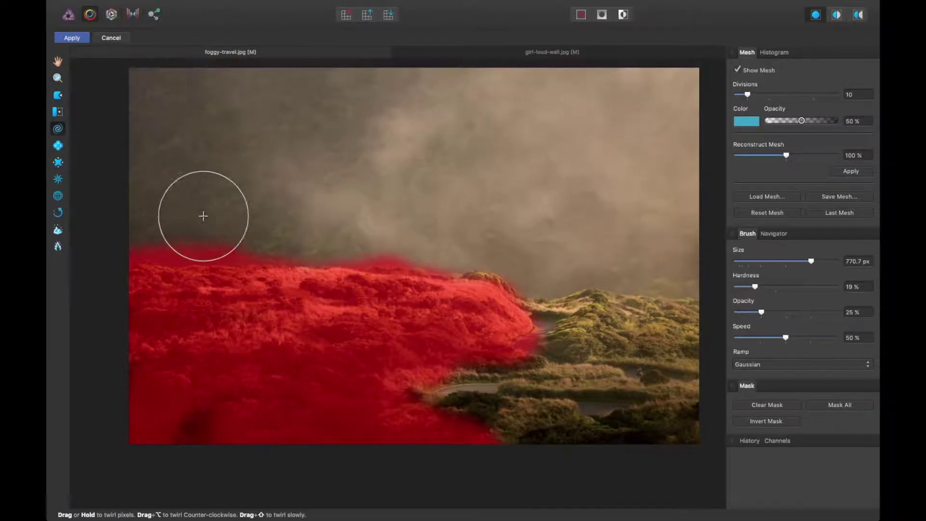
left_click(71, 38)
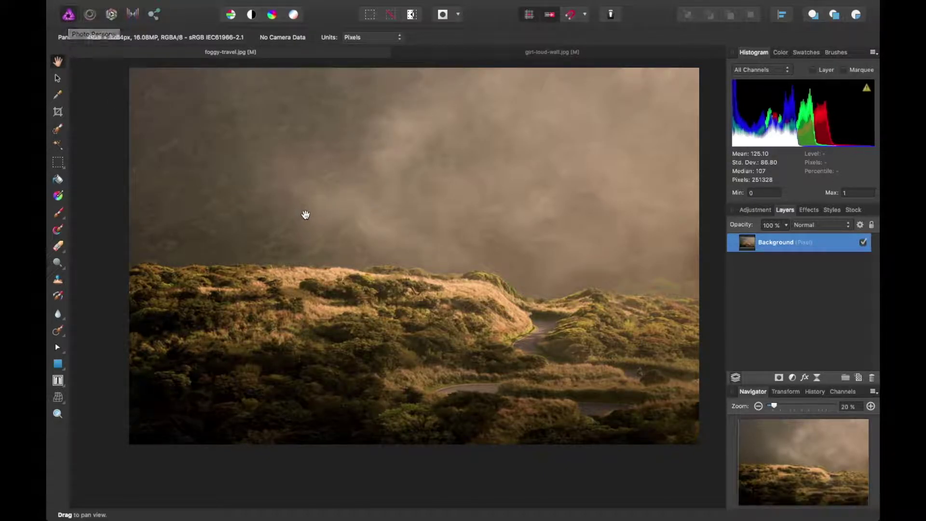
mouse_move(420, 220)
left_mouse_down()
mouse_move(423, 242)
mouse_move(415, 236)
left_mouse_up()
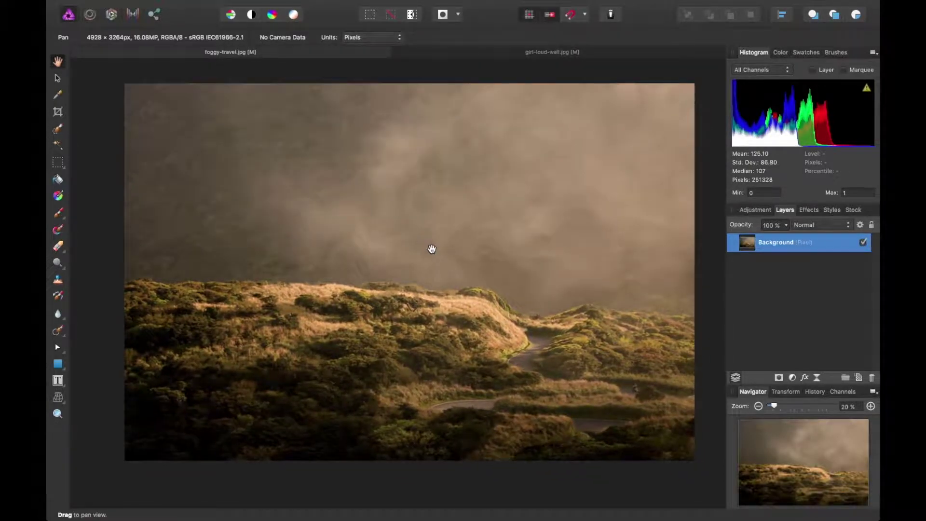
Step: Switch to the girl-loud-wall.jpg photo and select its Background layer with the Move tool
left_click(518, 57)
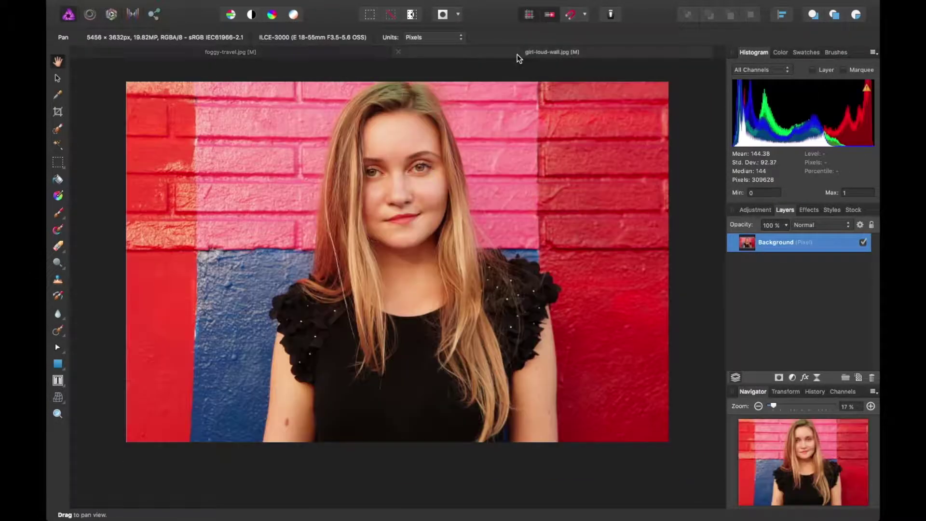
scroll(495, 187, "up", 2)
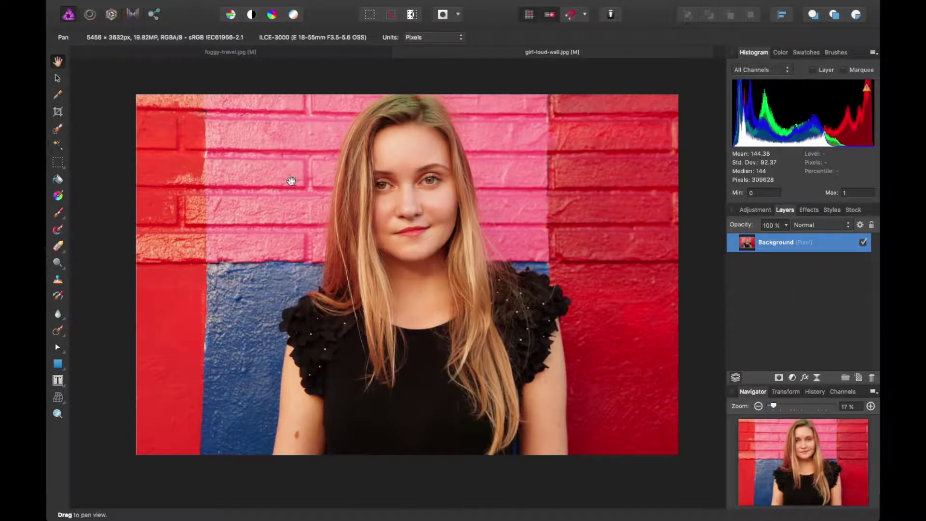
key("v")
left_click(524, 76)
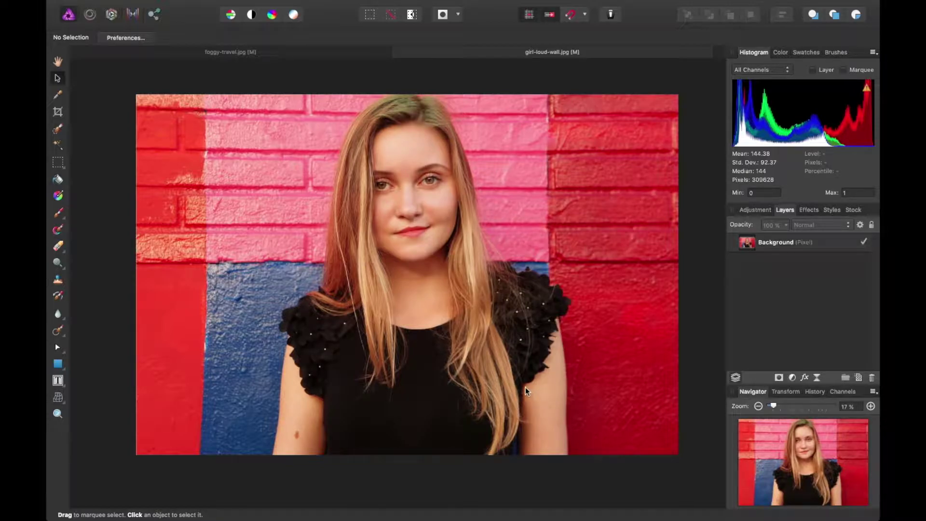
left_click(373, 291)
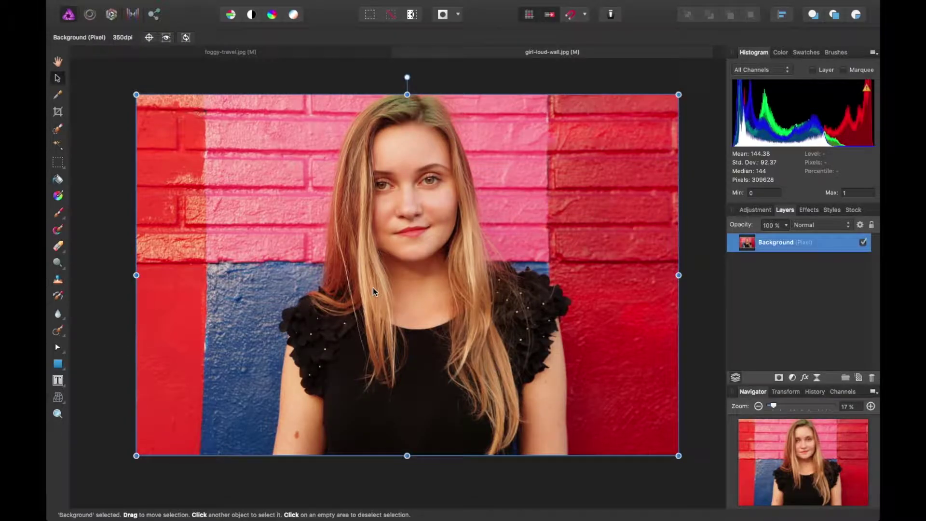
Step: Open the portrait in the Liquify Persona and select the Punch tool with a 279 px brush
left_click(91, 15)
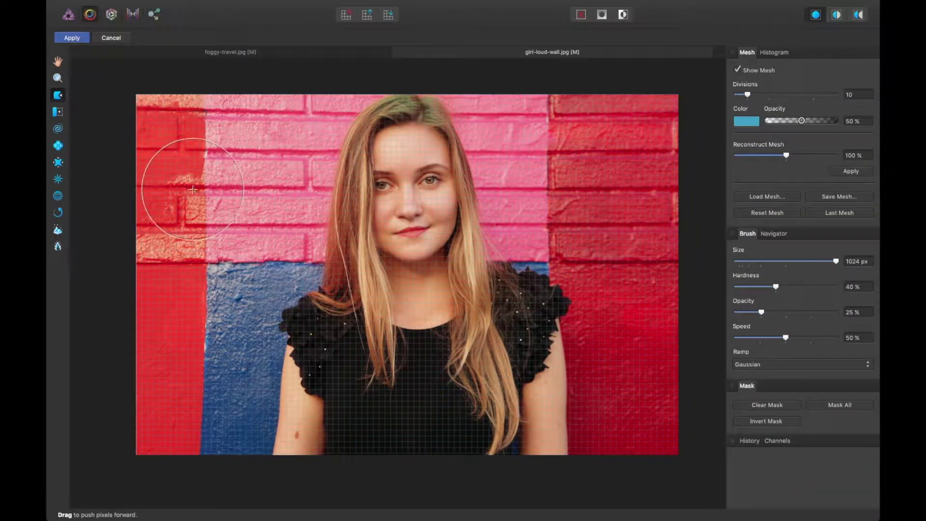
scroll(615, 308, "left", 1)
key("[")
key("[")
key("[")
key("[")
key("[")
key("[")
key("[")
key("[")
key("[")
key("[")
key("p")
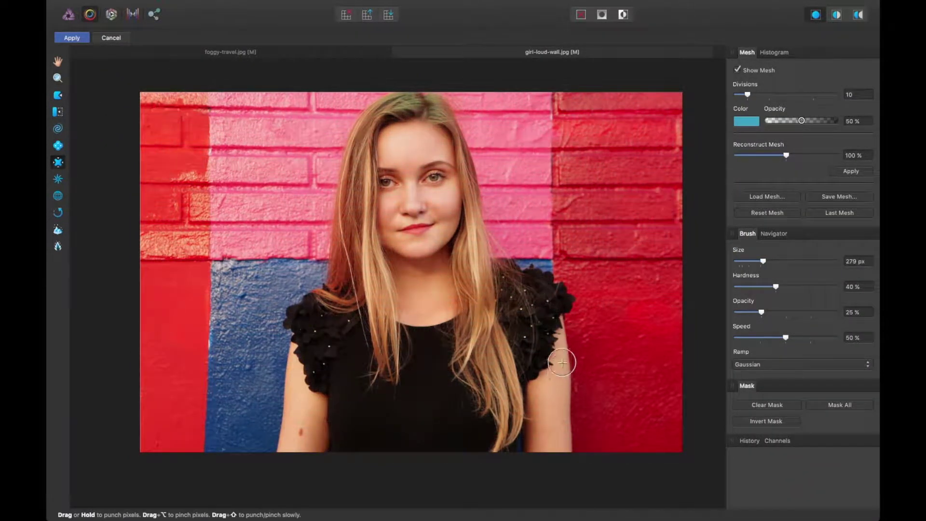
Step: Try the Liquify Push Left tool at 65% opacity on the lower arm beside the red wall and undo the stroke
key("super+plus")
key("space")
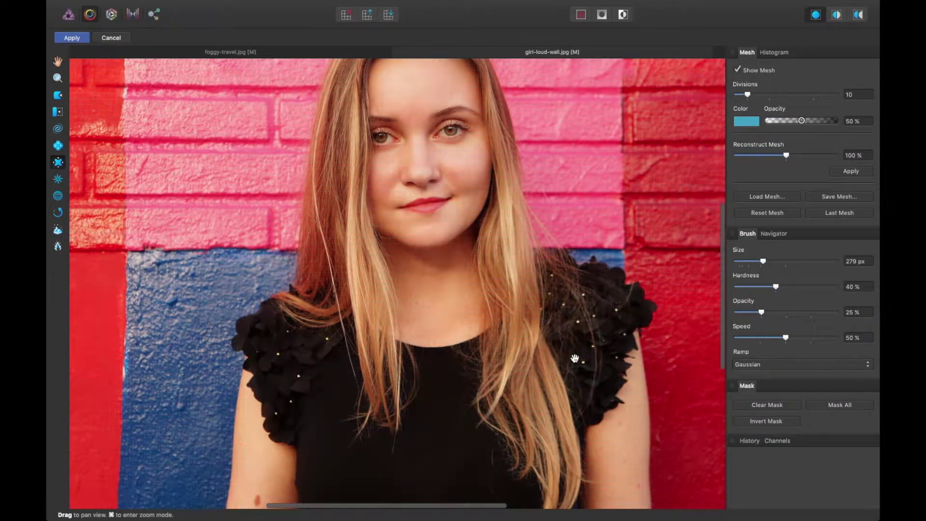
left_click_drag(563, 362, 444, 235)
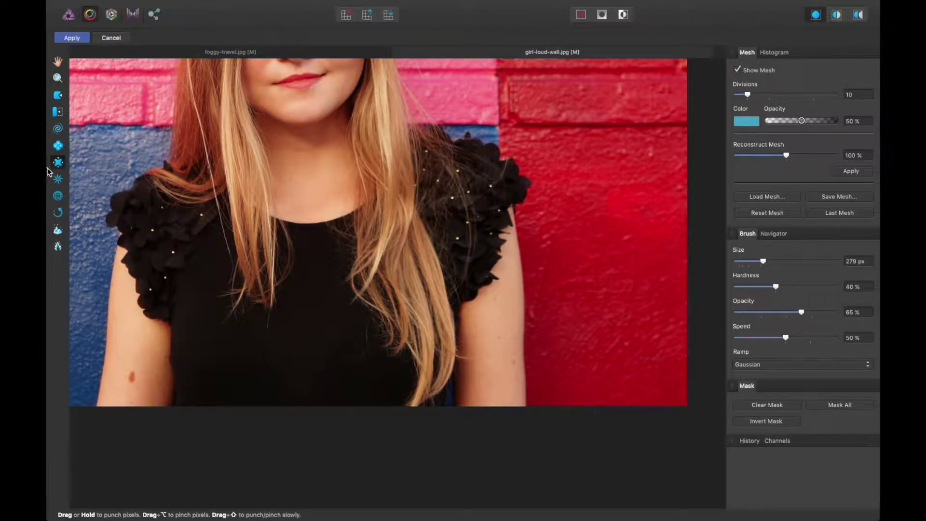
left_click(57, 112)
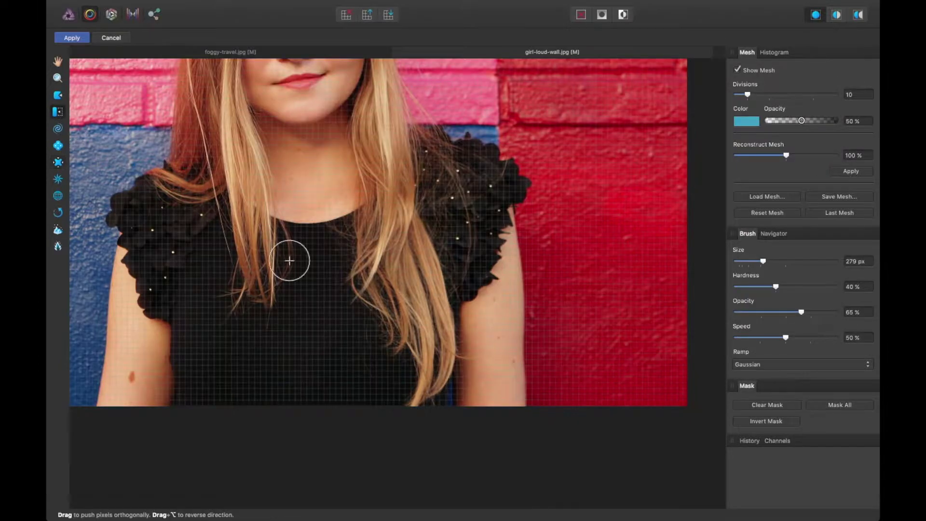
mouse_move(523, 397)
left_mouse_down()
mouse_move(525, 204)
mouse_move(540, 279)
mouse_move(534, 416)
mouse_move(551, 423)
left_mouse_up()
key("super+z")
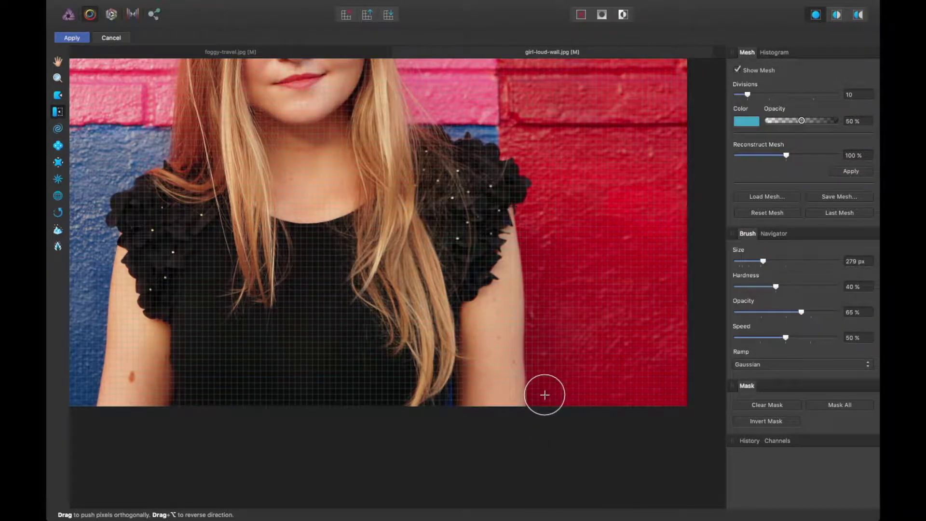
Step: Slim the outer edge of the arm beside the red wall using 10% hardness and 23% opacity
left_click_drag(546, 390, 547, 388)
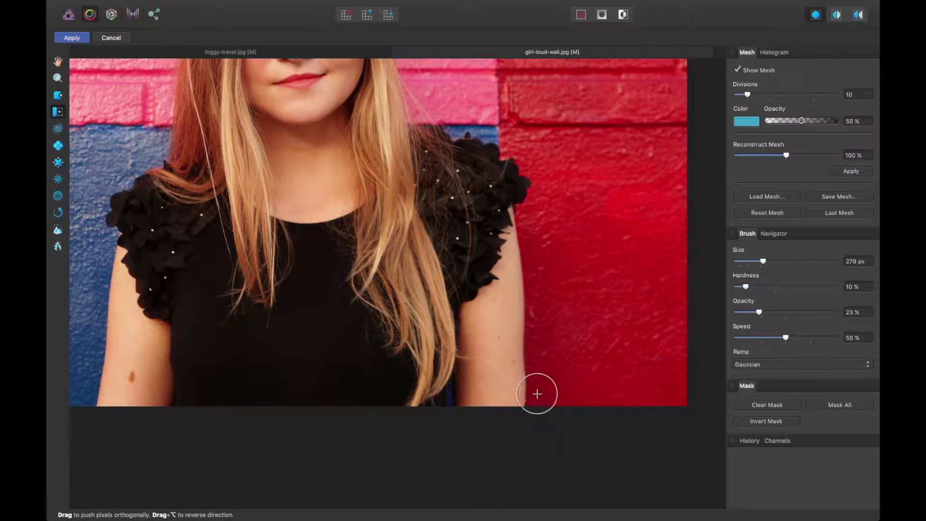
mouse_move(534, 221)
left_mouse_down()
mouse_move(525, 425)
mouse_move(517, 206)
left_mouse_up()
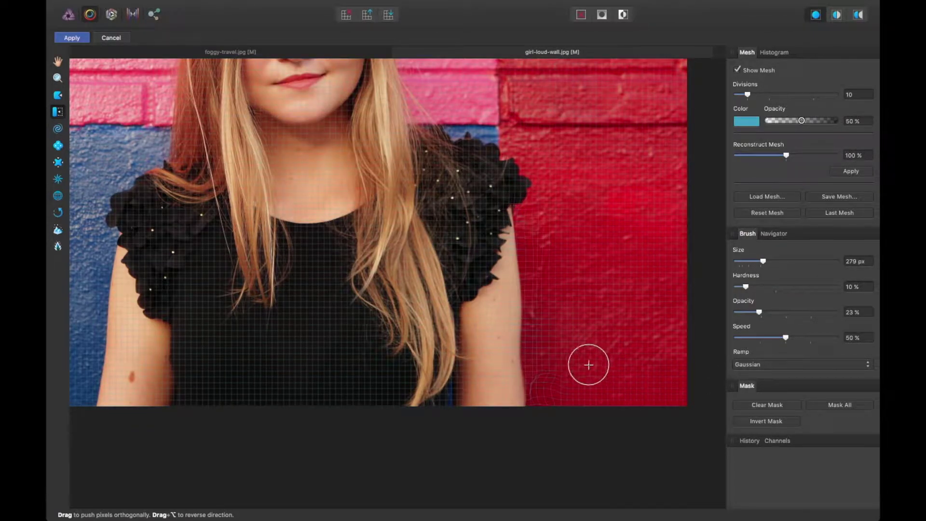
mouse_move(527, 401)
left_mouse_down()
mouse_move(532, 355)
mouse_move(524, 406)
mouse_move(554, 395)
left_mouse_up()
Step: Slim the outer edge of the arm beside the blue wall, switching from Push Left to the Liquify Push Forward tool
scroll(666, 428, "left", 10)
scroll(666, 428, "up", 2)
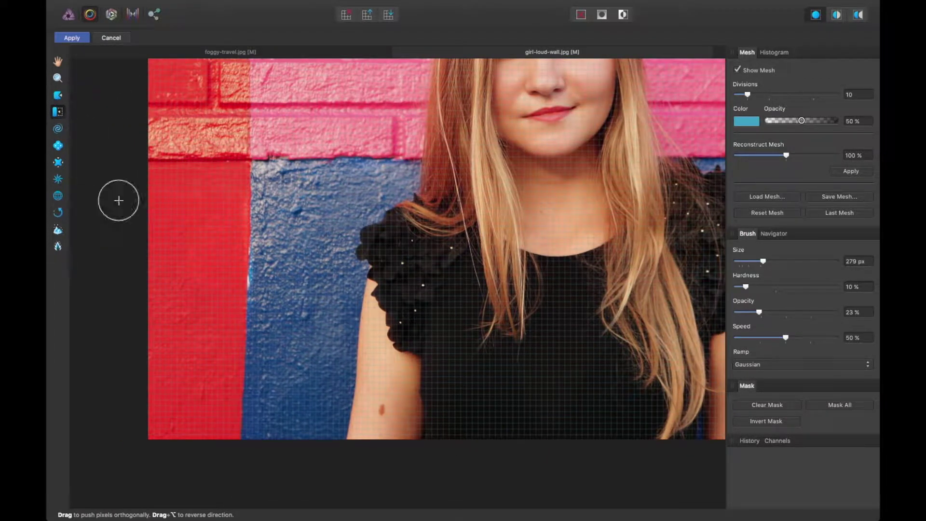
mouse_move(338, 435)
left_mouse_down()
mouse_move(349, 422)
mouse_move(333, 418)
left_mouse_up()
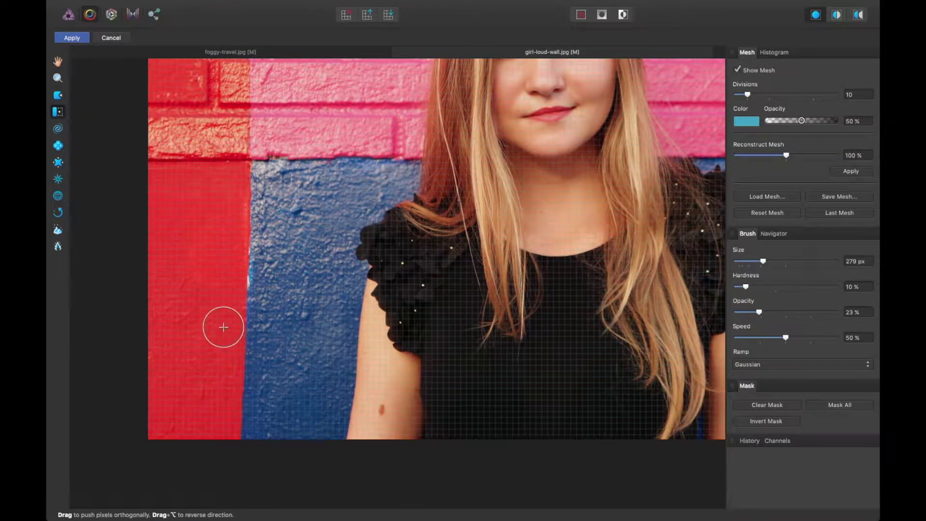
left_click(57, 97)
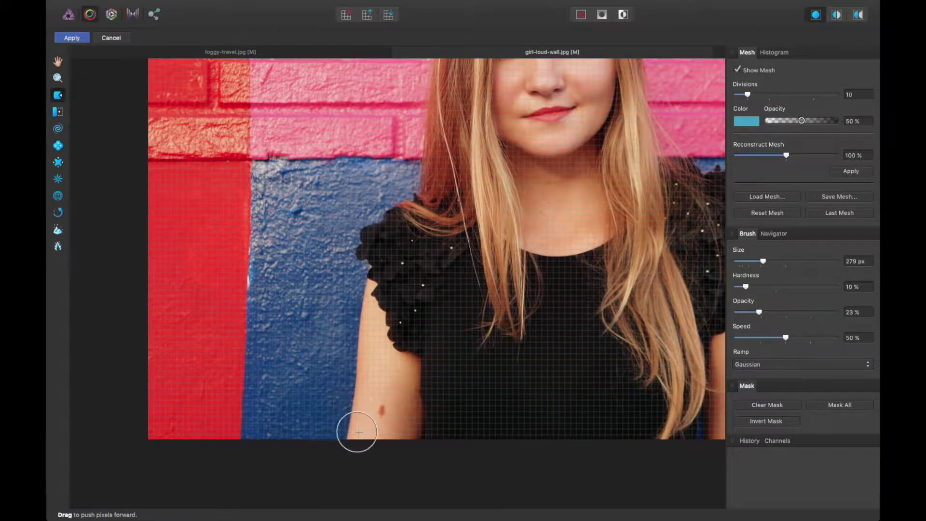
mouse_move(346, 428)
left_mouse_down()
mouse_move(370, 268)
mouse_move(355, 460)
mouse_move(364, 406)
mouse_move(343, 412)
mouse_move(360, 381)
mouse_move(357, 458)
mouse_move(367, 266)
mouse_move(343, 454)
left_mouse_up()
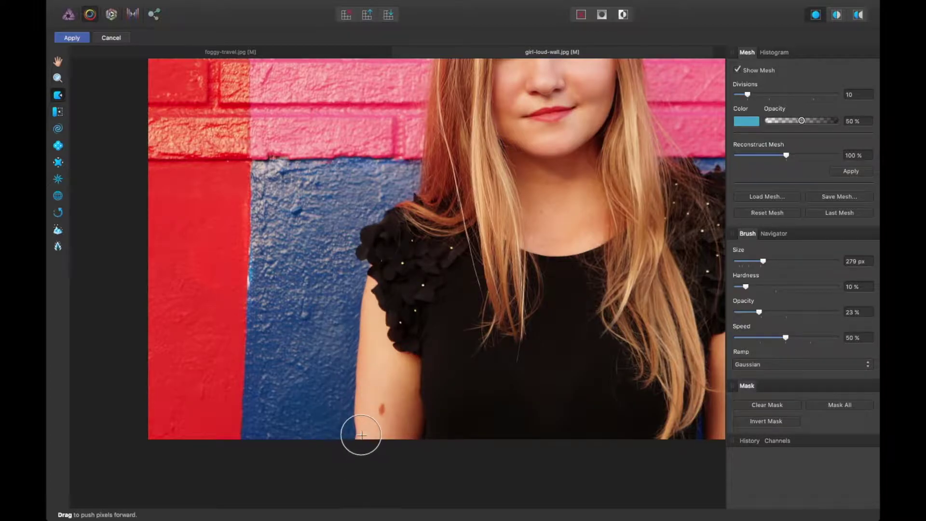
Step: Enlarge the Liquify brush to 742.2 px for reshaping the hair around the face
scroll(453, 497, "right", 4)
key("super+minus")
key("super+minus")
key("super+equal")
key("super+equal")
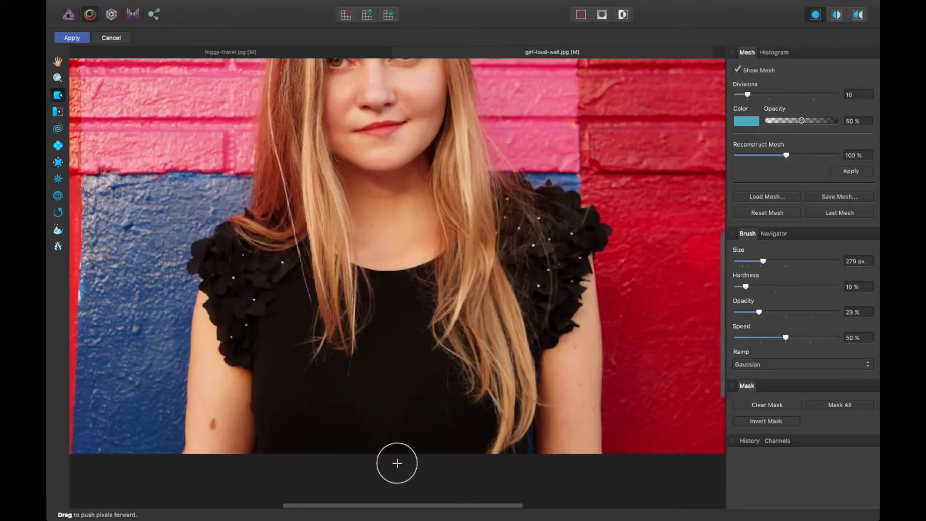
key("space")
scroll(379, 356, "up", 5)
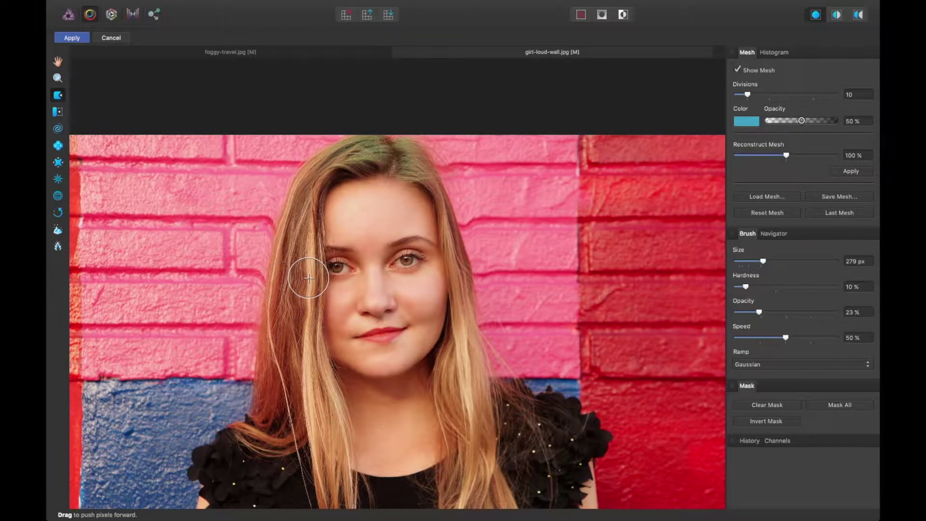
key("bracketright")
key("bracketright")
key("bracketright")
key("bracketright")
key("bracketright")
key("bracketright")
key("bracketright")
key("bracketright")
key("bracketright")
key("bracketright")
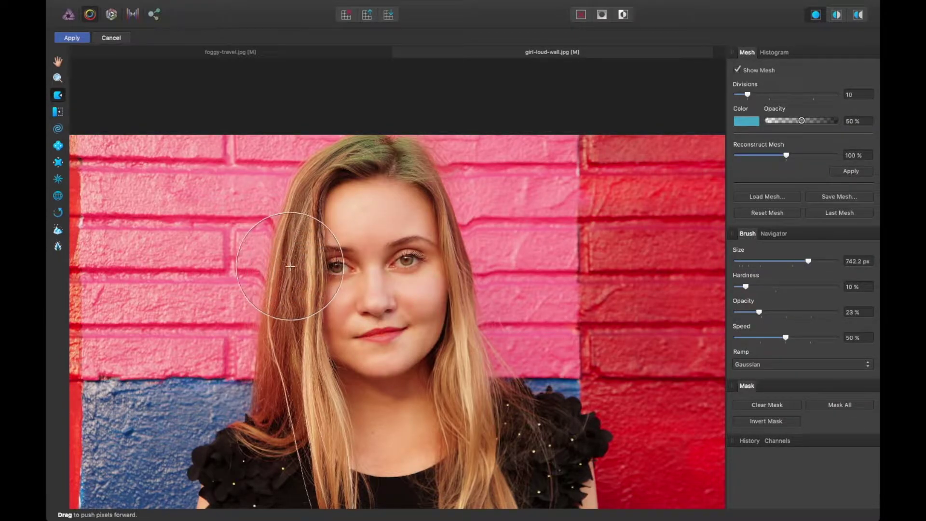
Step: Push the outer edges of the hair inward on both sides of the face with the Push Forward tool
left_click_drag(293, 256, 308, 264)
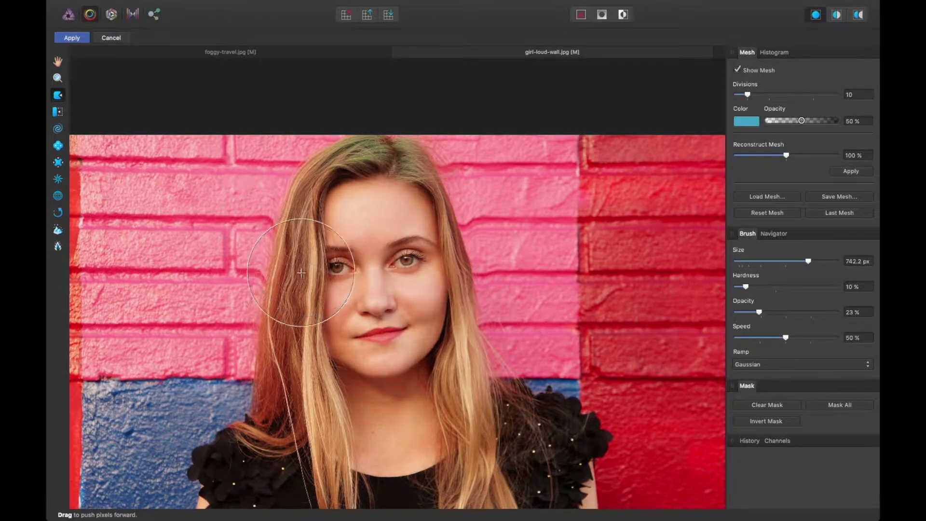
mouse_move(301, 272)
left_mouse_down()
mouse_move(290, 290)
mouse_move(305, 296)
mouse_move(280, 312)
mouse_move(295, 317)
mouse_move(273, 332)
mouse_move(286, 338)
mouse_move(278, 353)
mouse_move(293, 358)
mouse_move(282, 367)
mouse_move(294, 379)
mouse_move(289, 400)
left_mouse_up()
left_click_drag(485, 370, 467, 372)
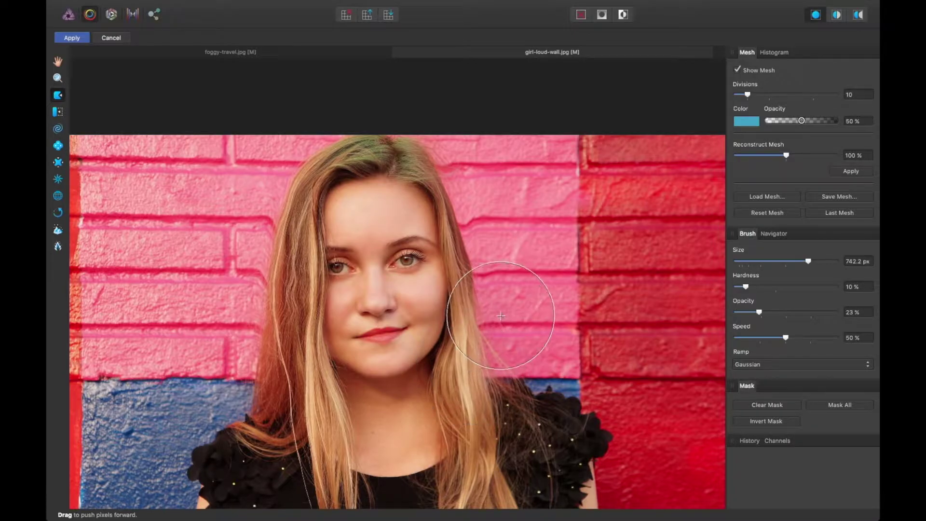
mouse_move(501, 315)
left_mouse_down()
mouse_move(476, 274)
mouse_move(485, 256)
left_mouse_up()
mouse_move(491, 223)
left_mouse_down()
mouse_move(471, 192)
mouse_move(487, 205)
mouse_move(485, 224)
left_mouse_up()
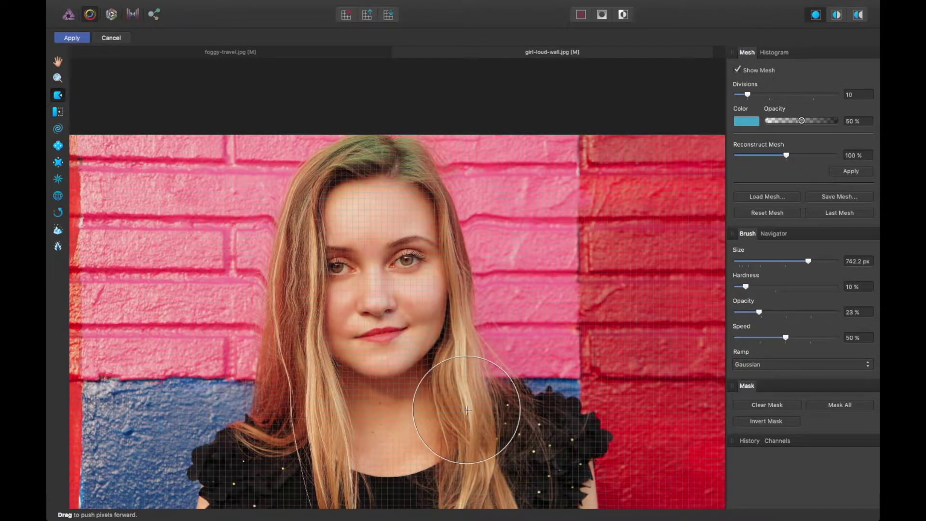
scroll(454, 384, "down", 3)
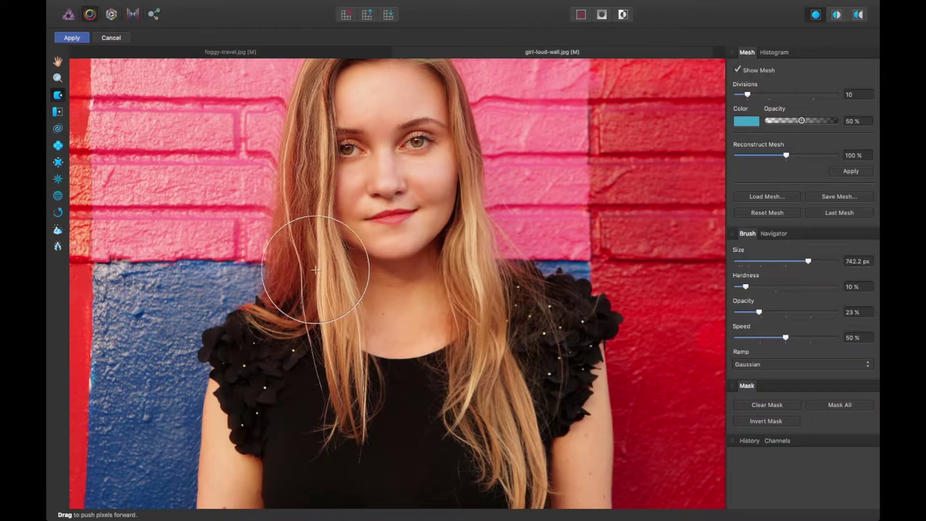
scroll(295, 285, "up", 1)
scroll(295, 206, "up", 1)
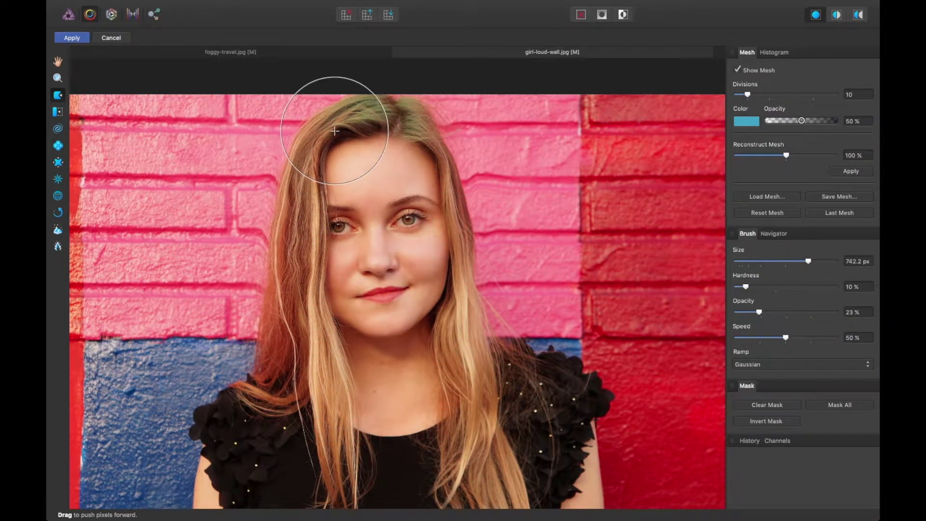
Step: Push the side of the face beside the pink wall inward and nudge the chin with the 742.2 px brush
left_click_drag(433, 178, 421, 176)
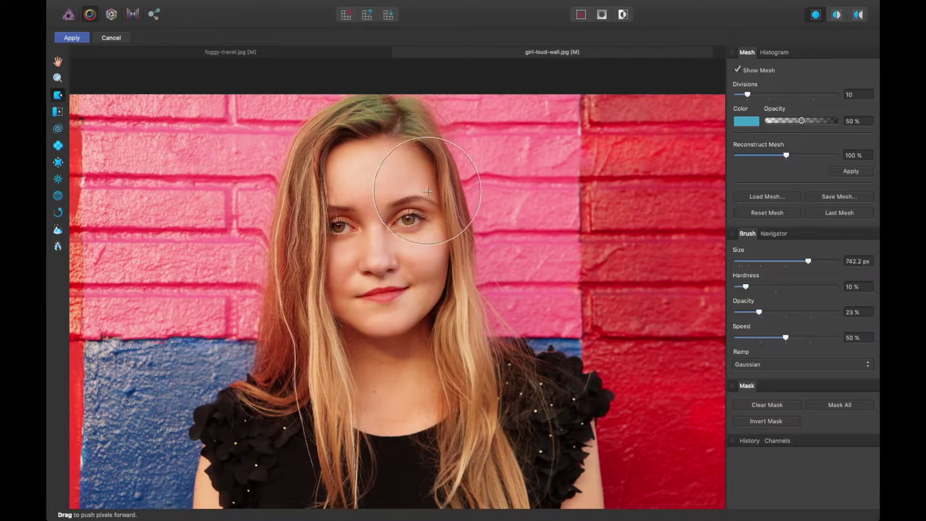
left_click_drag(403, 331, 394, 341)
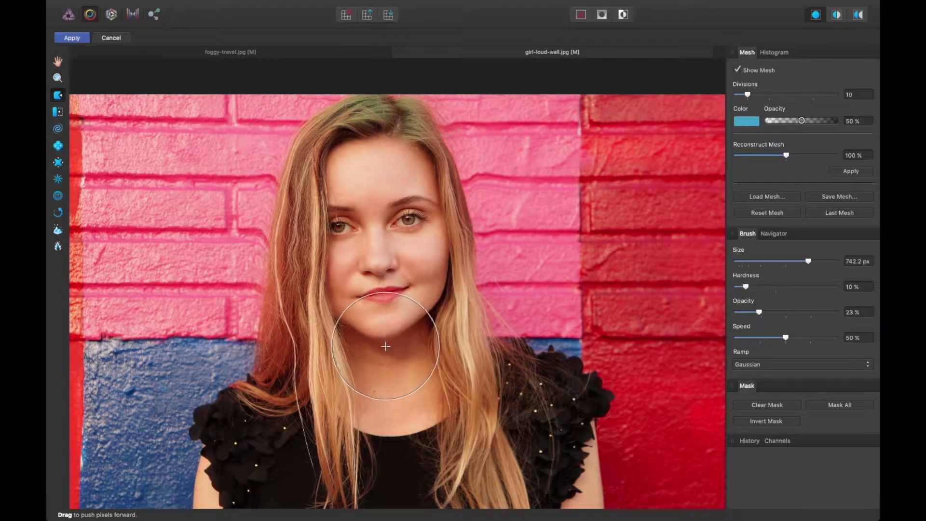
left_click_drag(389, 337, 379, 260)
Step: Reduce the Liquify brush to 202.2 px and nudge the nose upward with the Push Forward tool
key("bracketleft")
key("bracketleft")
key("bracketleft")
key("bracketleft")
key("bracketleft")
key("bracketleft")
key("bracketleft")
key("bracketleft")
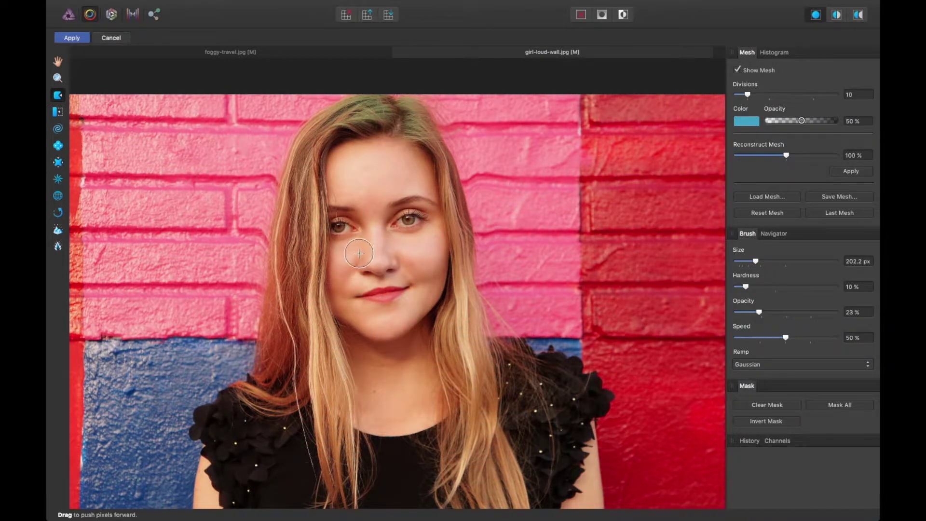
left_click_drag(391, 262, 388, 241)
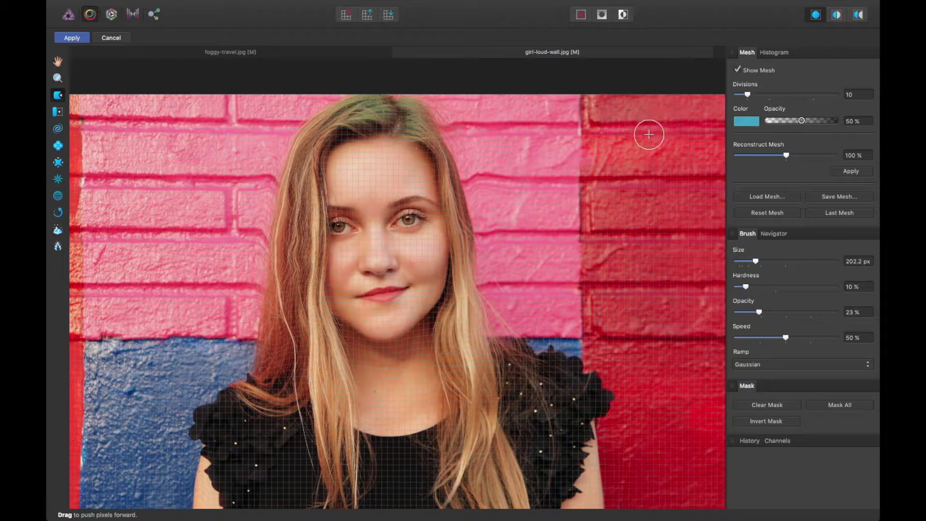
left_click_drag(649, 134, 649, 134)
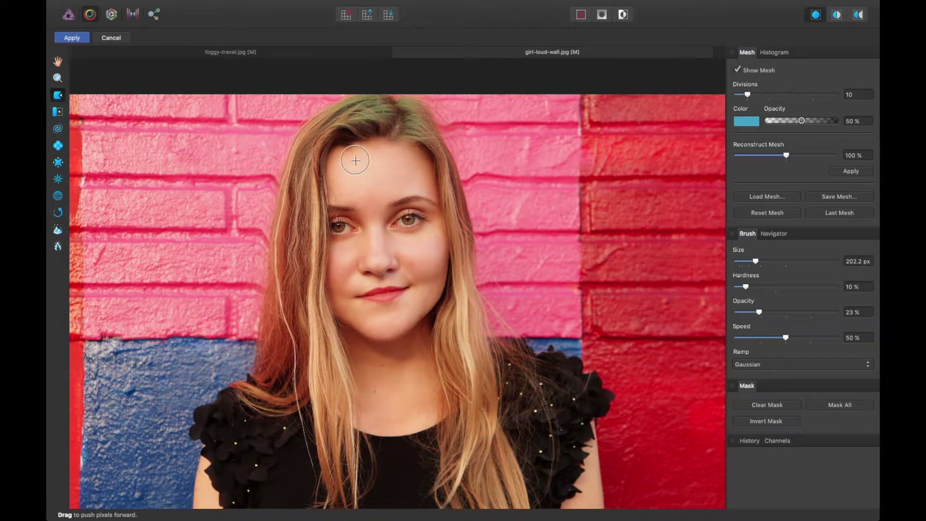
Step: Nudge the hairline at both temples, then enlarge the brush to 353.7 px and push the long hair beside the face upward
left_click_drag(325, 134, 341, 154)
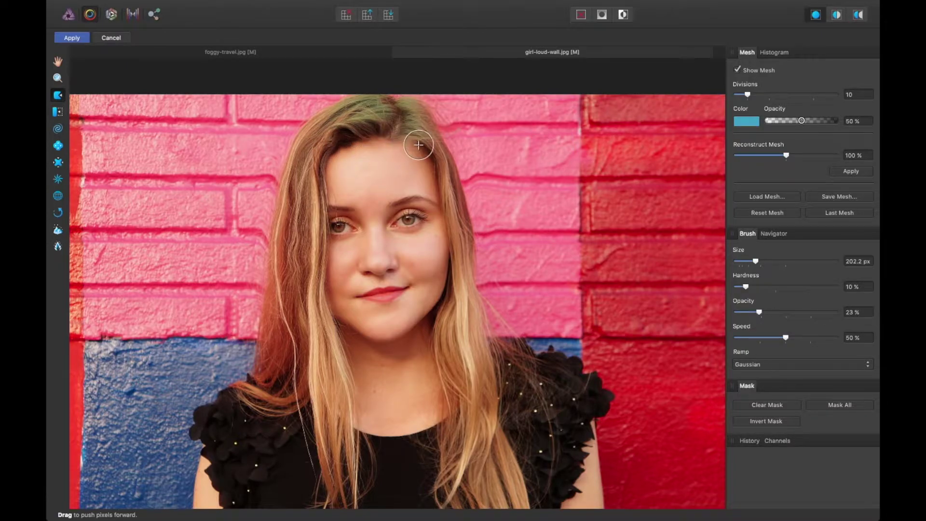
left_click_drag(437, 174, 439, 190)
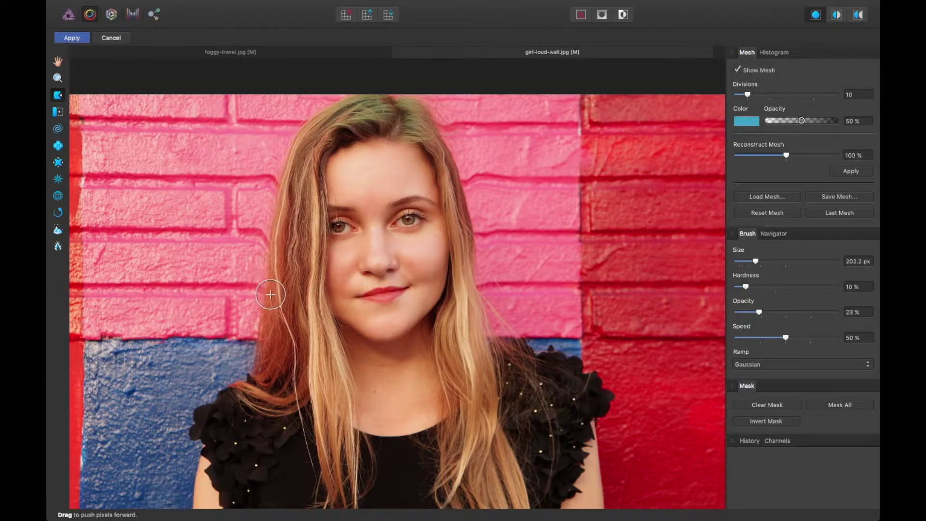
key("]")
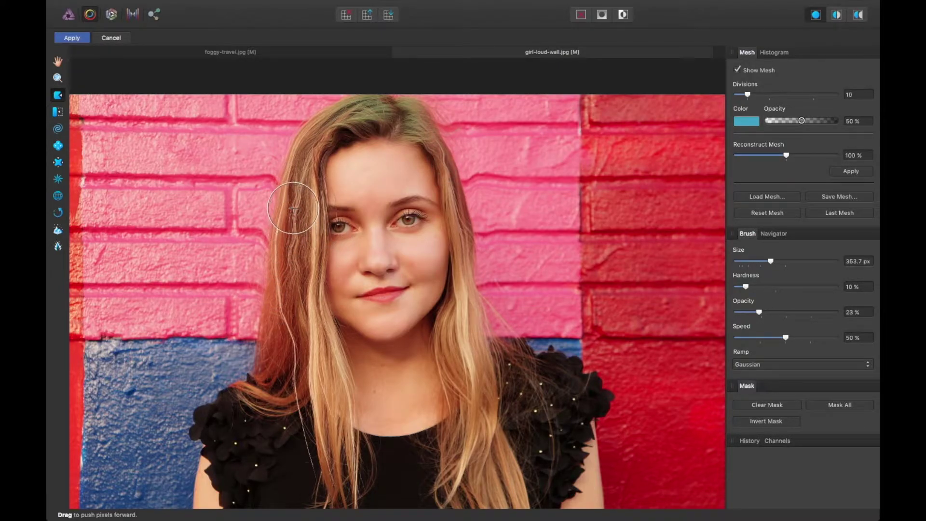
left_click_drag(290, 236, 298, 160)
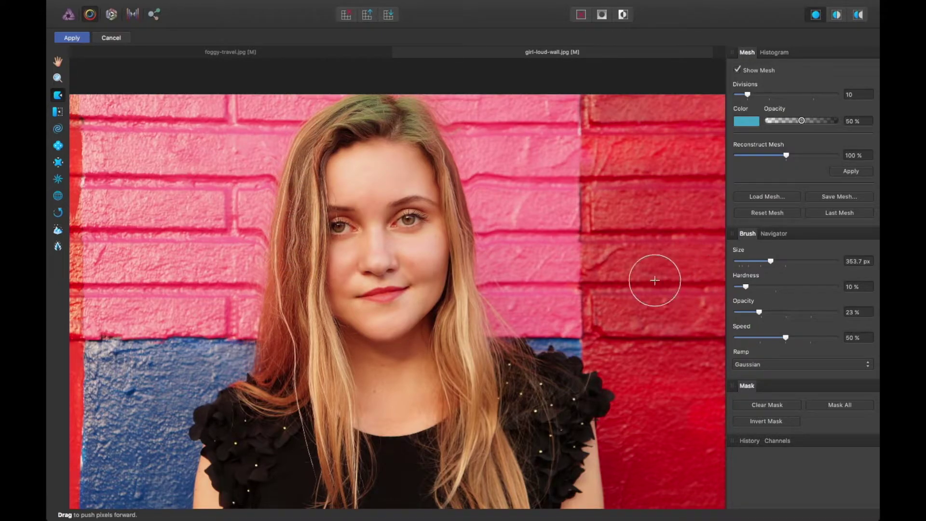
Step: Examine the whole portrait to judge the overall effect of the liquify adjustments on the face, hair and arms
key("super+minus")
key("super+minus")
key("super+minus")
key("super+equal")
key("super+equal")
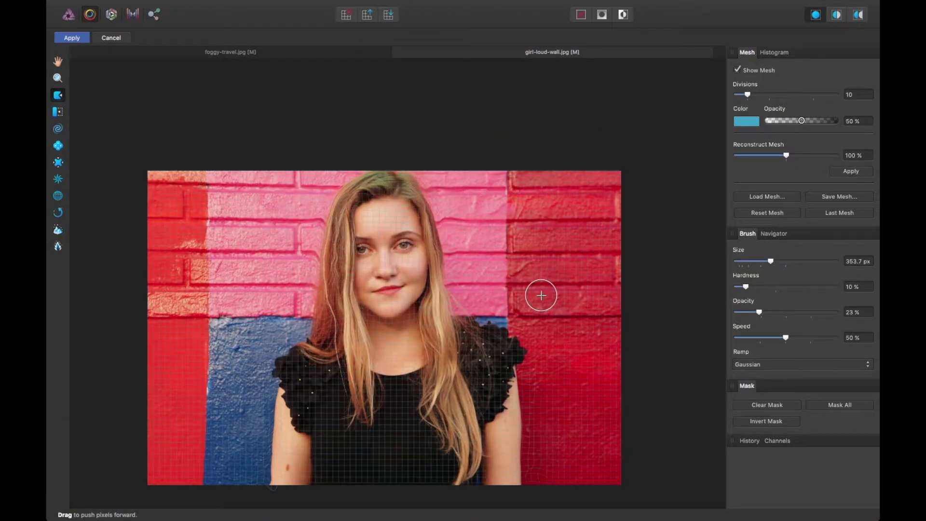
key("ctrl+minus")
scroll(431, 312, "down", 4)
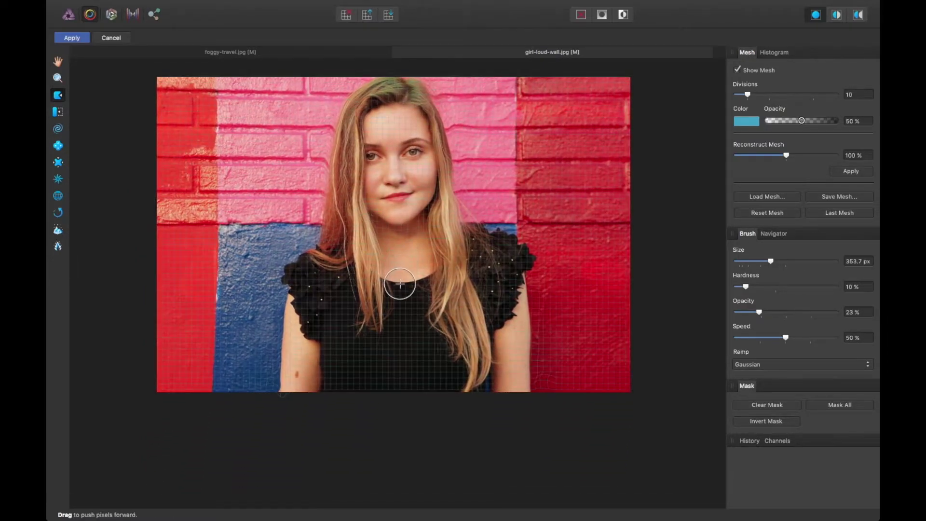
scroll(352, 376, "up", 1)
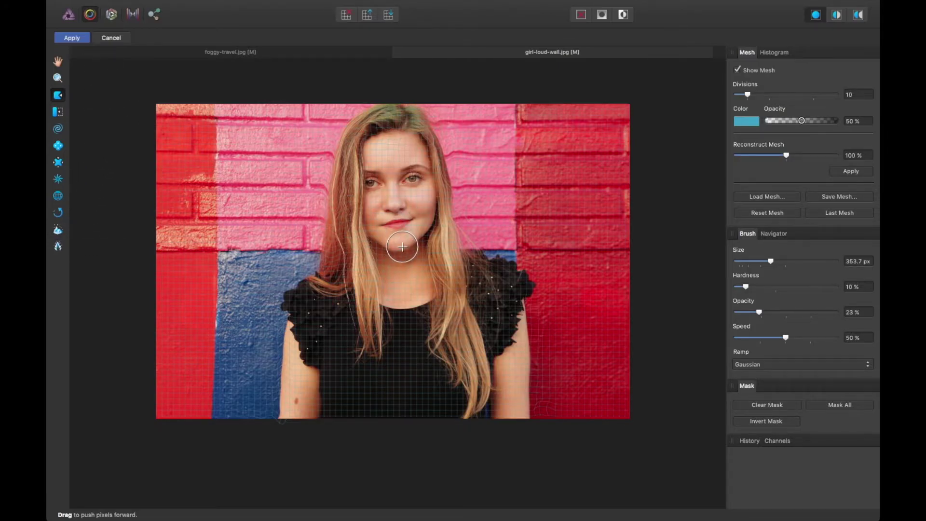
Step: Push the edge of the cheek beside the pink wall slightly outward with the 353.7 px Push Forward brush
scroll(403, 247, "up", 5)
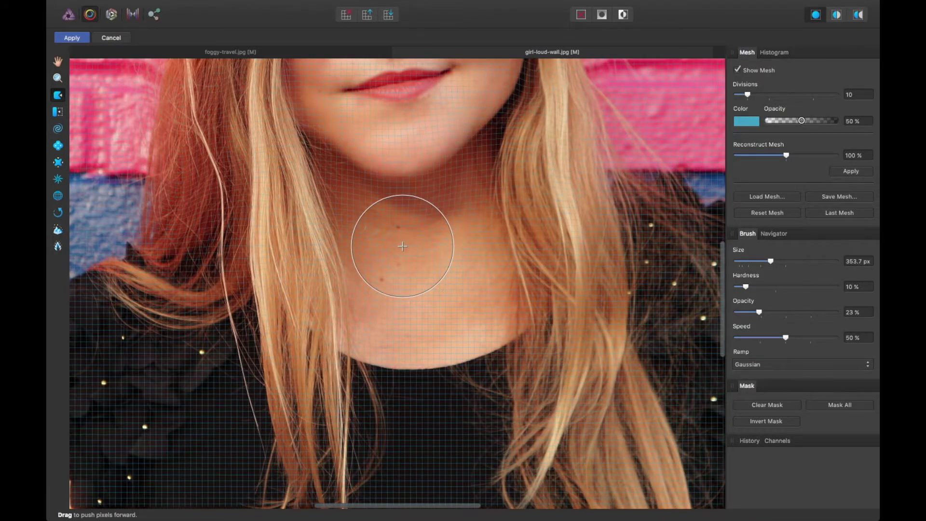
scroll(402, 246, "up", 5)
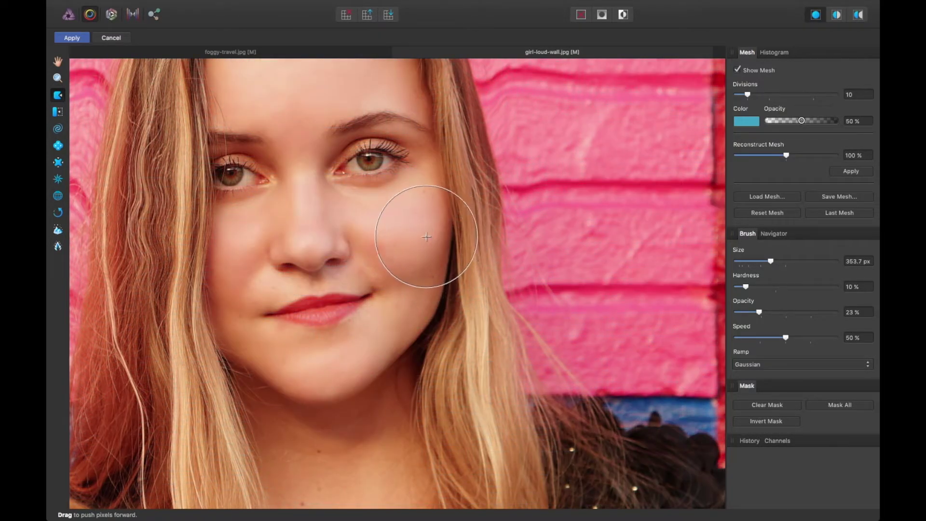
left_click_drag(426, 236, 448, 232)
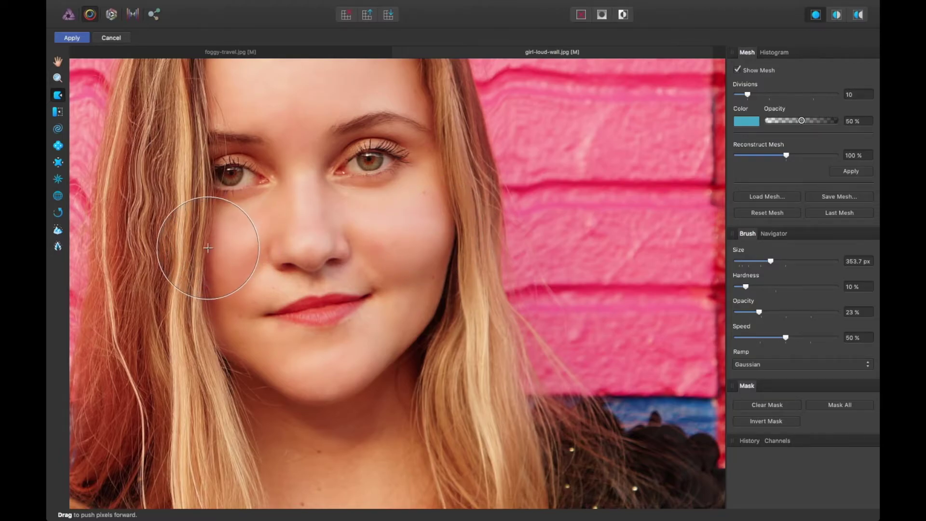
Step: Fit the whole portrait in the window and make the View tool active
key("super+0")
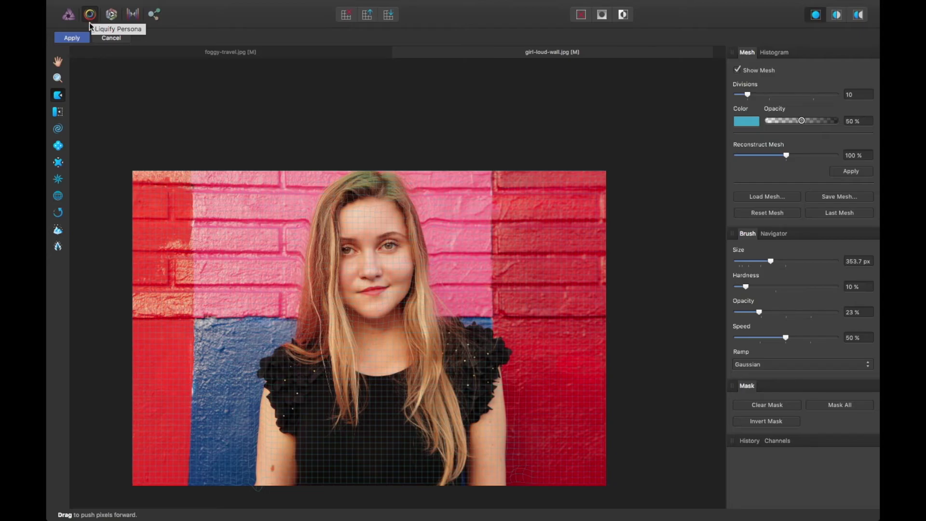
left_click(59, 214)
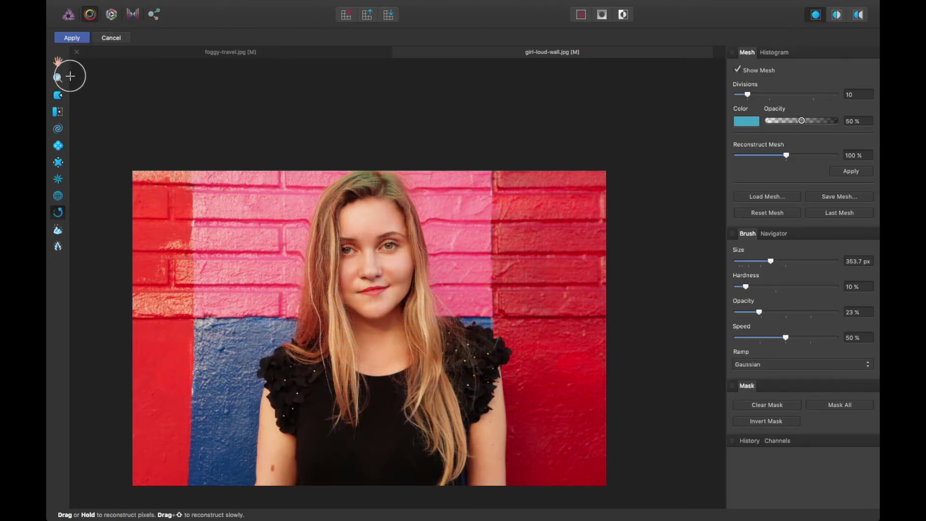
left_click(59, 63)
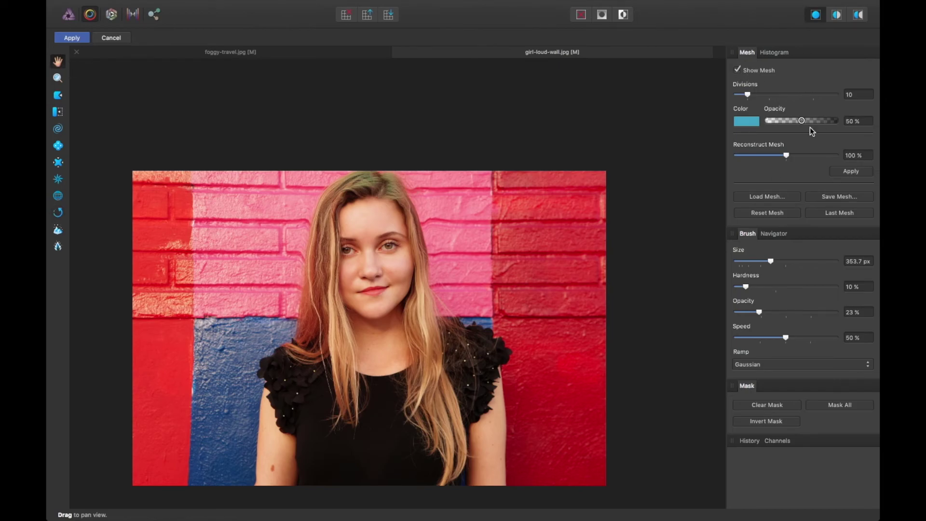